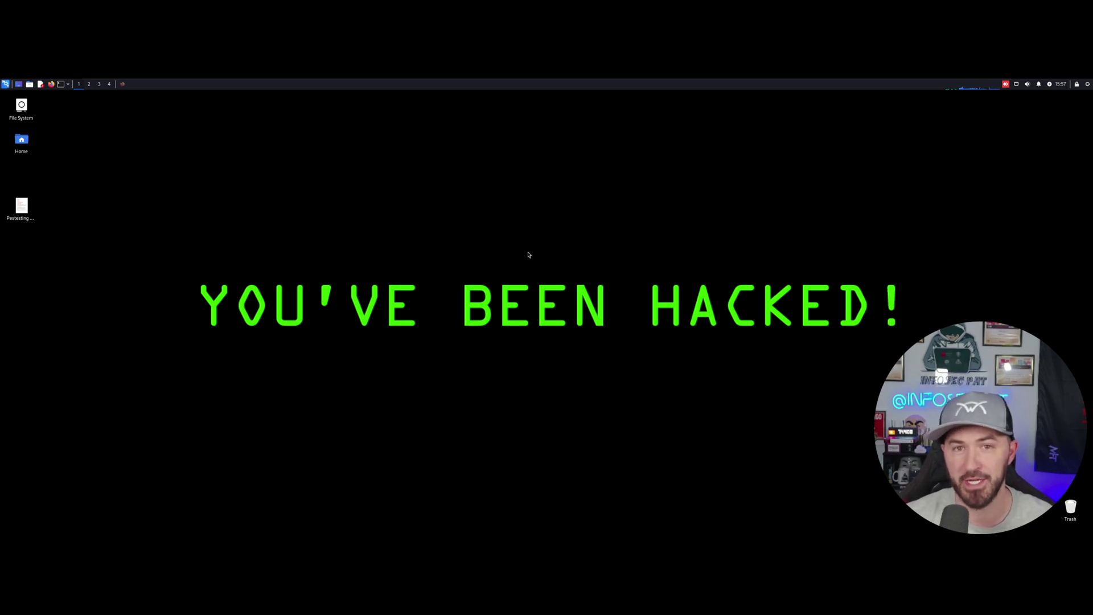
# Step: Restore Firefox, look at the Infosecpat and Google tabs, and close the OSINT definition results
pyautogui.click(124, 84)
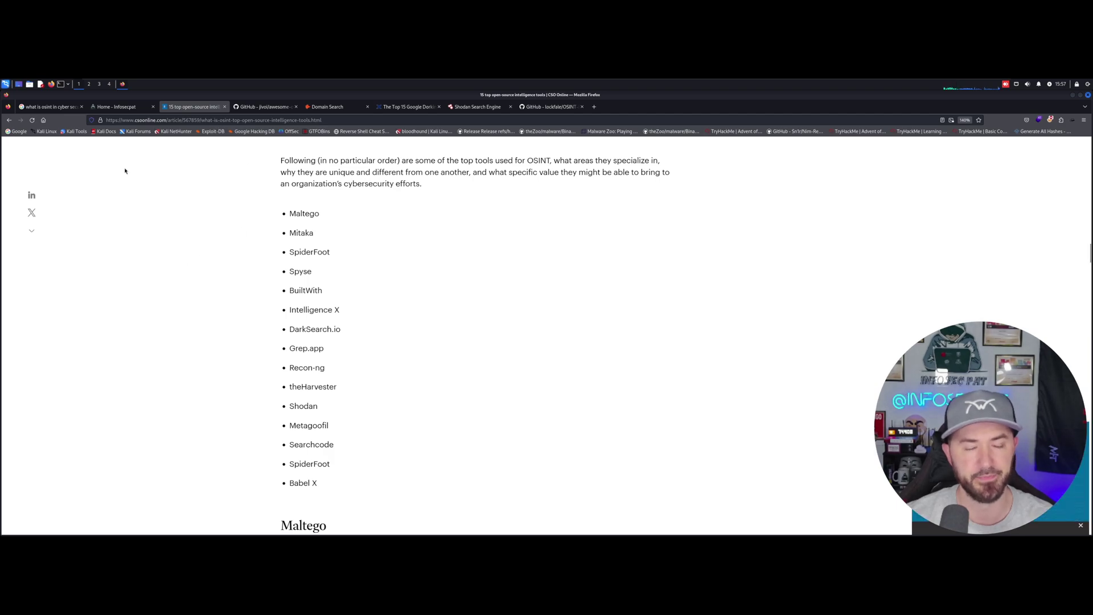
pyautogui.click(114, 107)
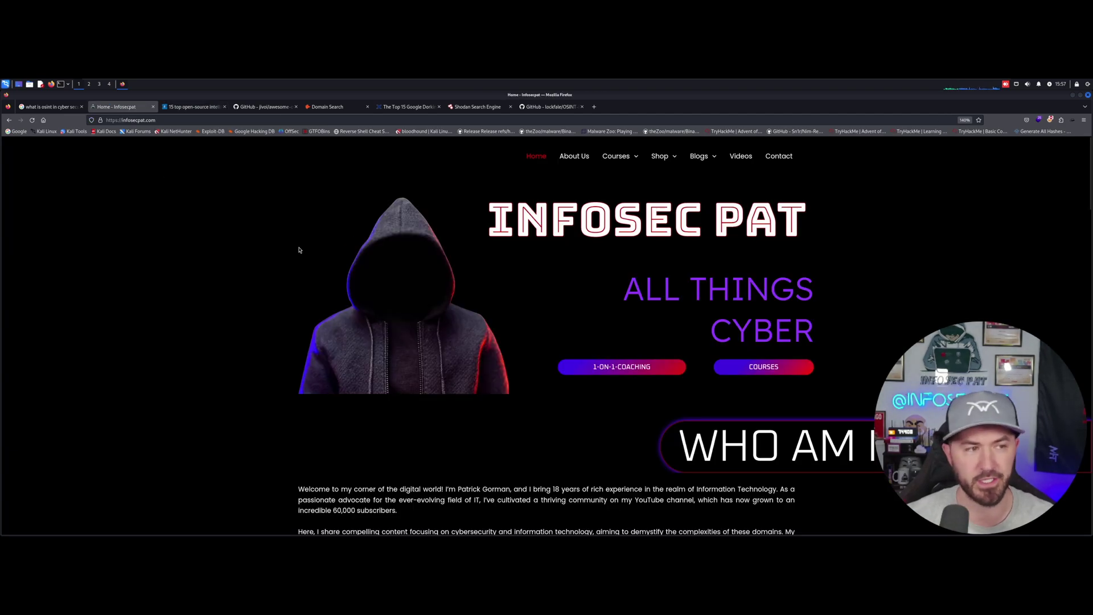
pyautogui.click(65, 108)
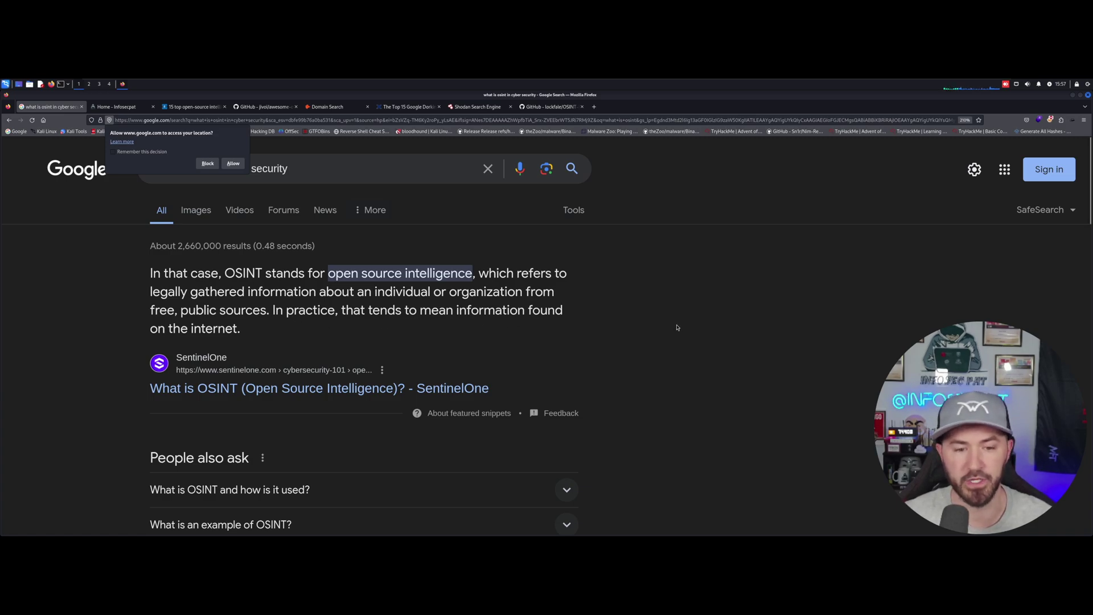
pyautogui.click(81, 107)
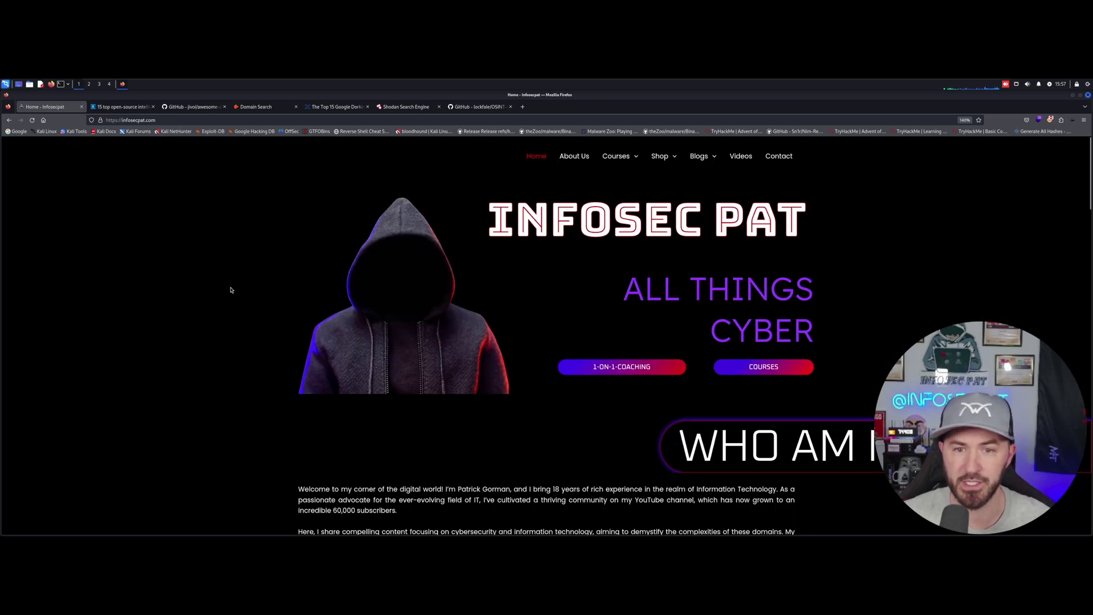
pyautogui.scroll(-5, 454, 260)
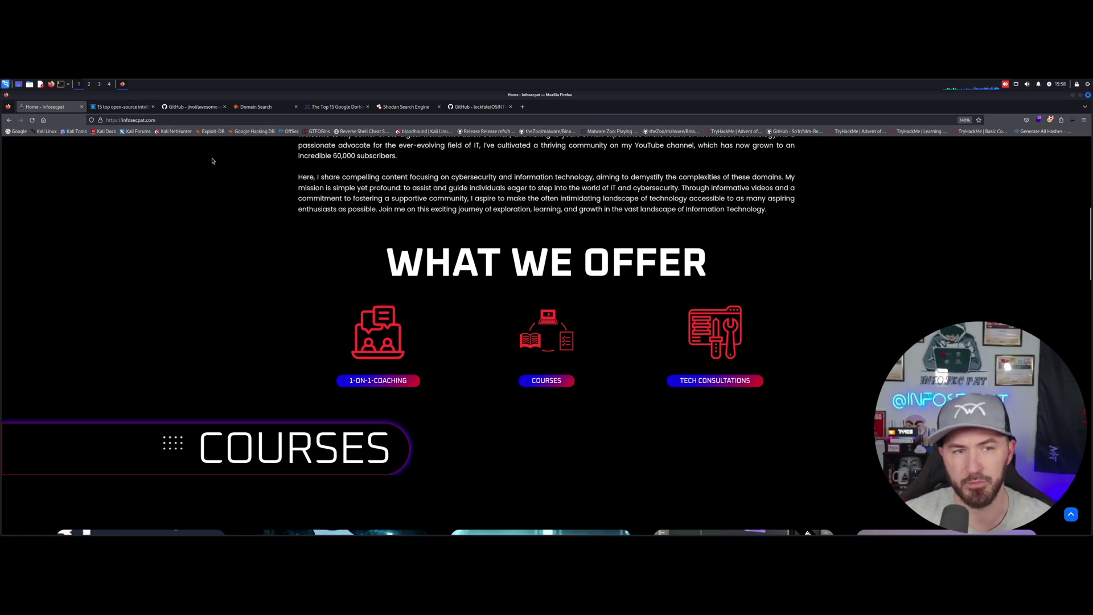
# Step: Skim the CSO Online '15 top open-source intelligence tools' article, then close its tab
pyautogui.click(116, 107)
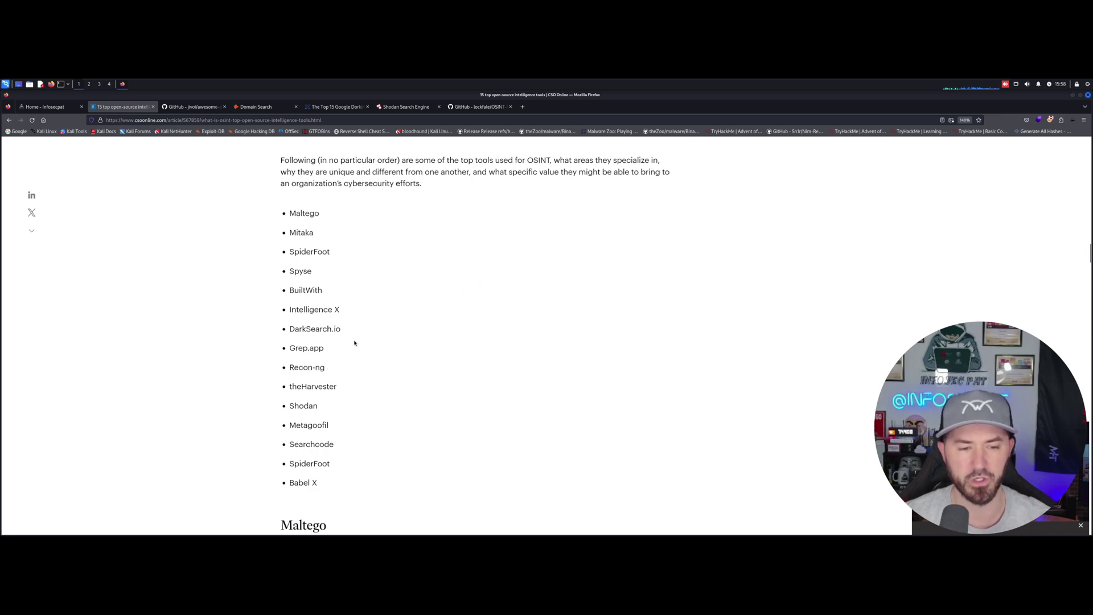
pyautogui.scroll(-2, 328, 335)
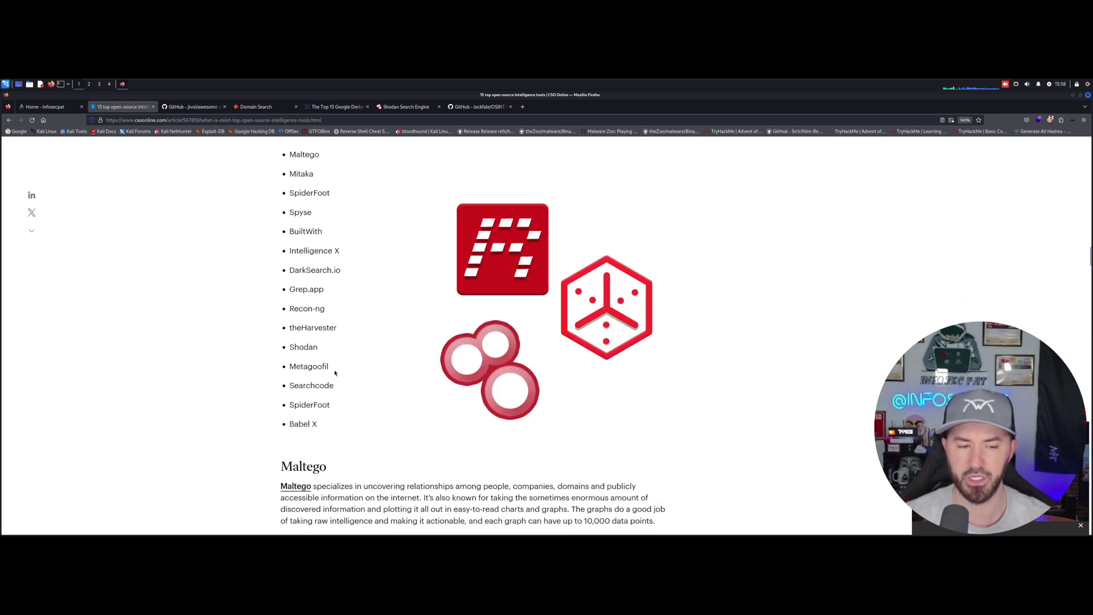
pyautogui.scroll(-6, 340, 365)
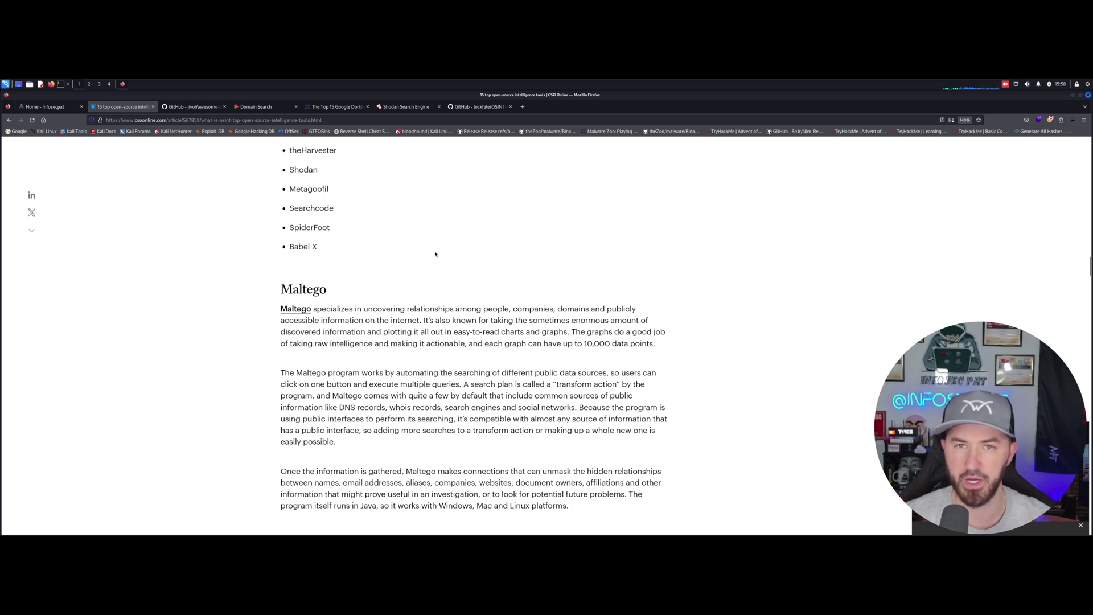
pyautogui.click(152, 106)
# Step: Bookmark the awesome-osint GitHub page and scroll down to its README table of contents
pyautogui.scroll(20, 195, 311)
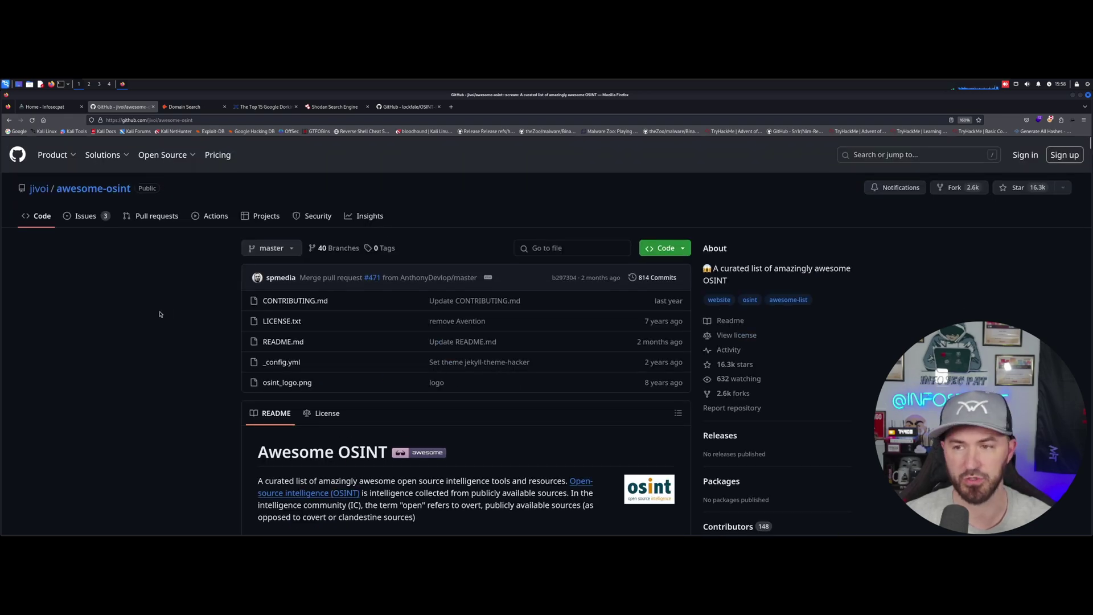
pyautogui.click(978, 120)
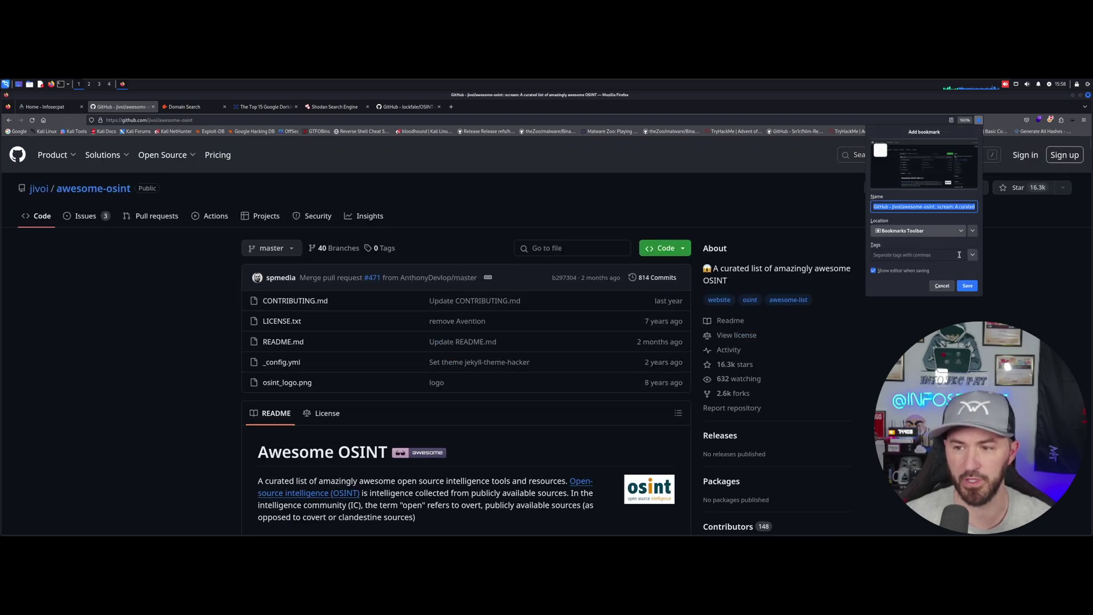
pyautogui.click(963, 285)
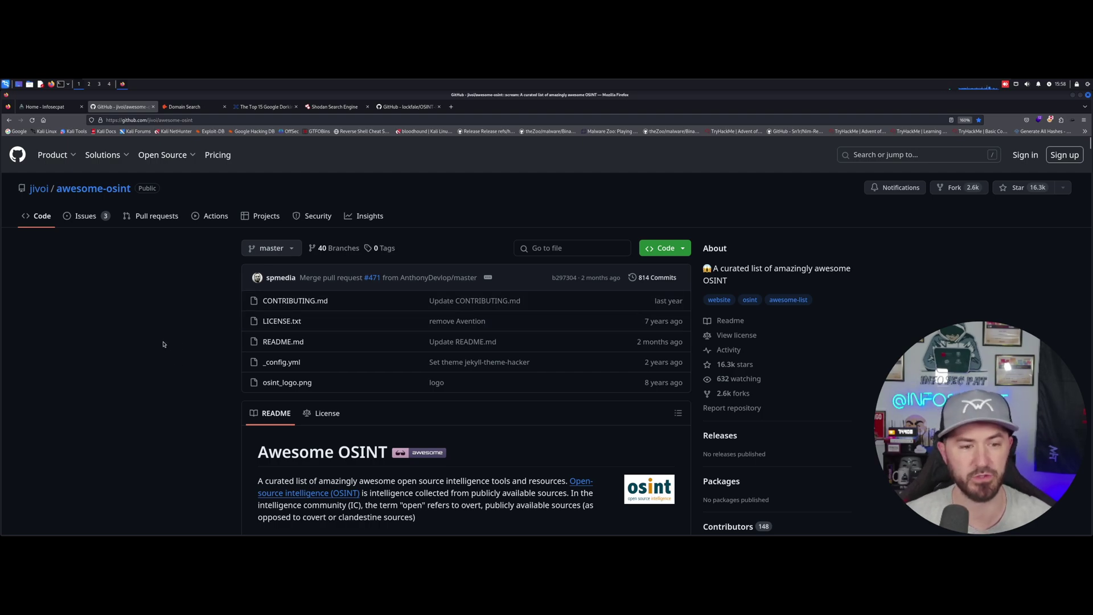
pyautogui.scroll(-4, 162, 344)
pyautogui.scroll(4, 161, 340)
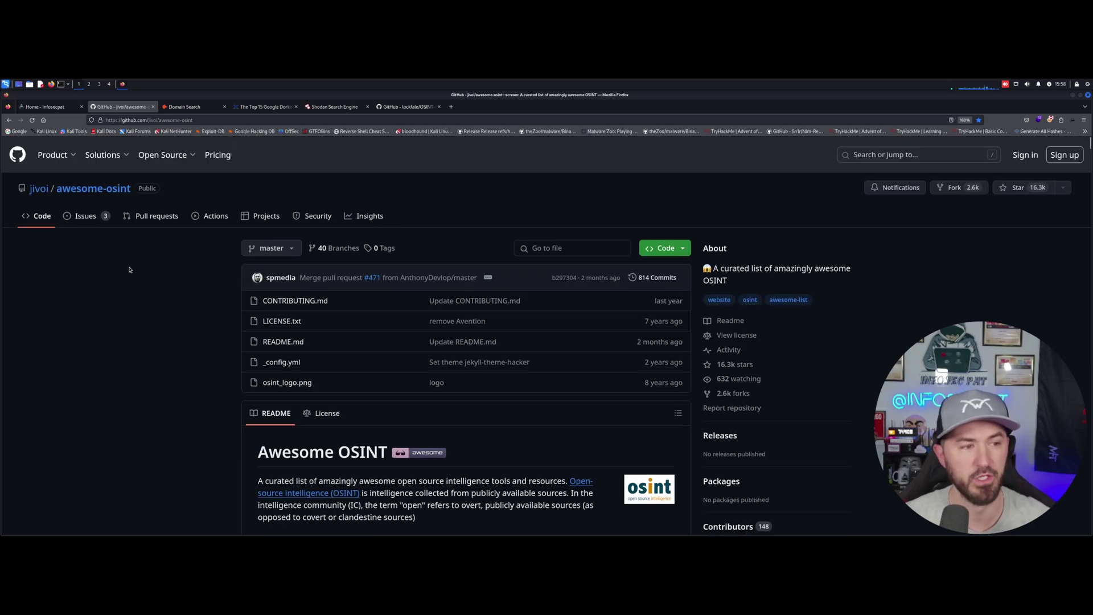
pyautogui.scroll(-2, 120, 328)
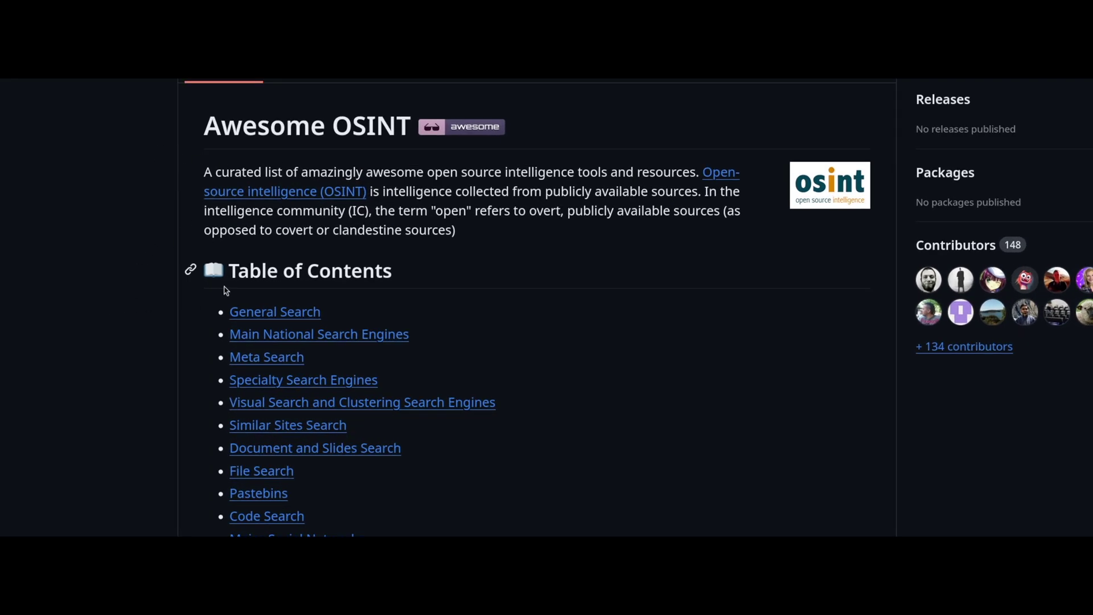
pyautogui.scroll(-4, 178, 272)
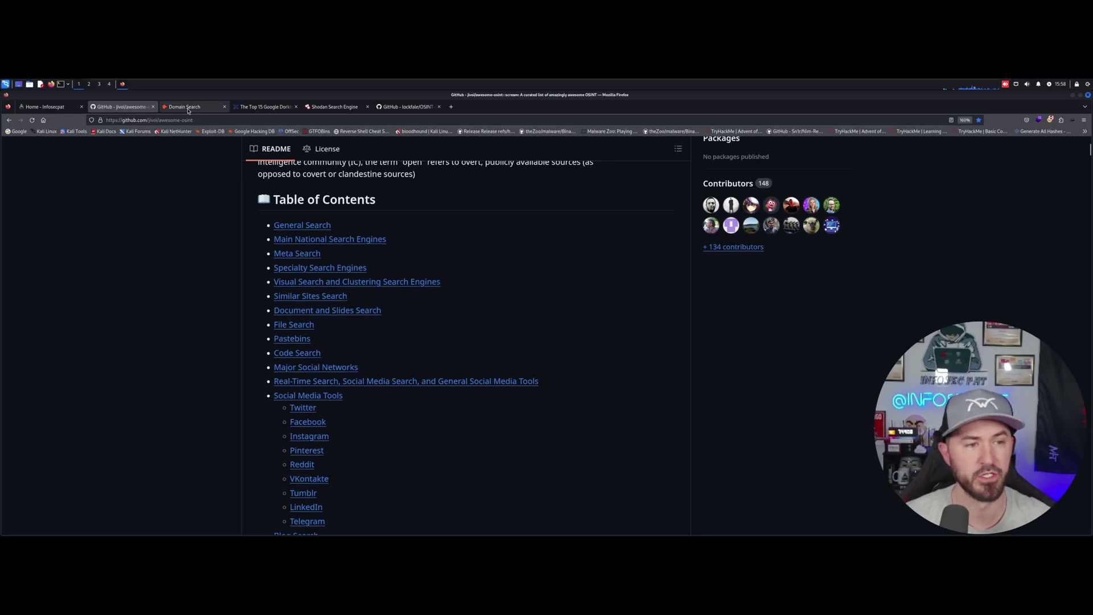
# Step: Run a Hunter.io domain search for infosecpat.com, with the page zoomed to 220%
pyautogui.click(187, 106)
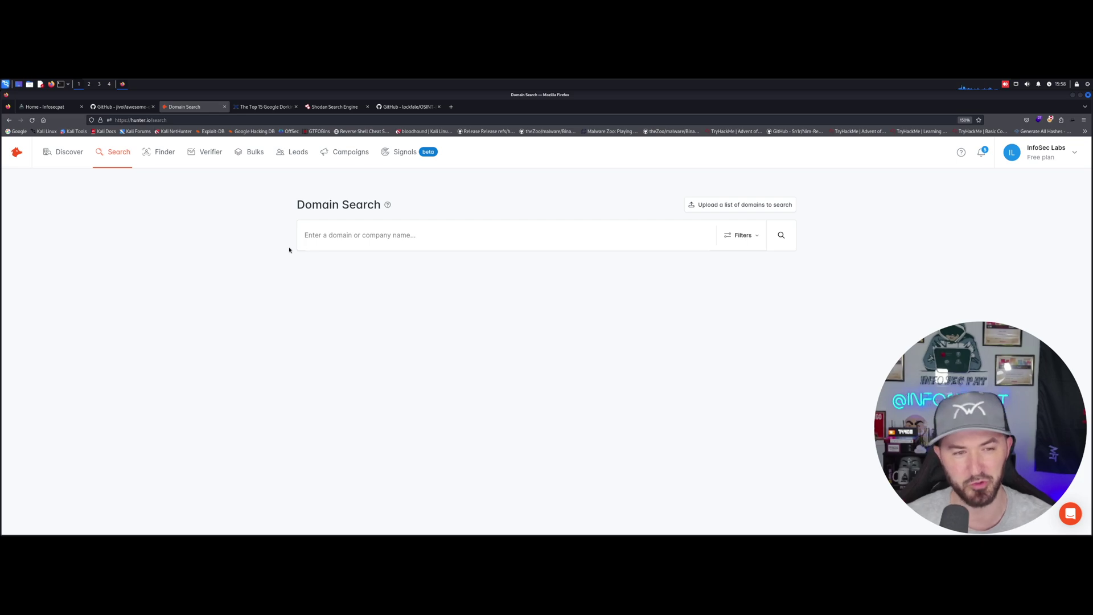
pyautogui.click(371, 237)
pyautogui.write('infos')
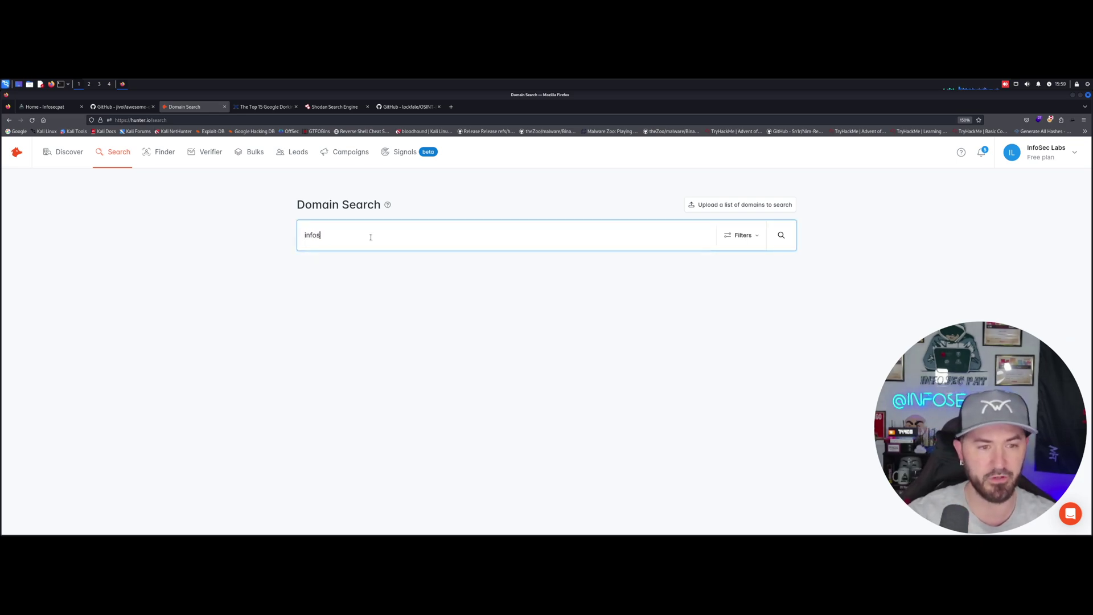
pyautogui.write('ecpat.com')
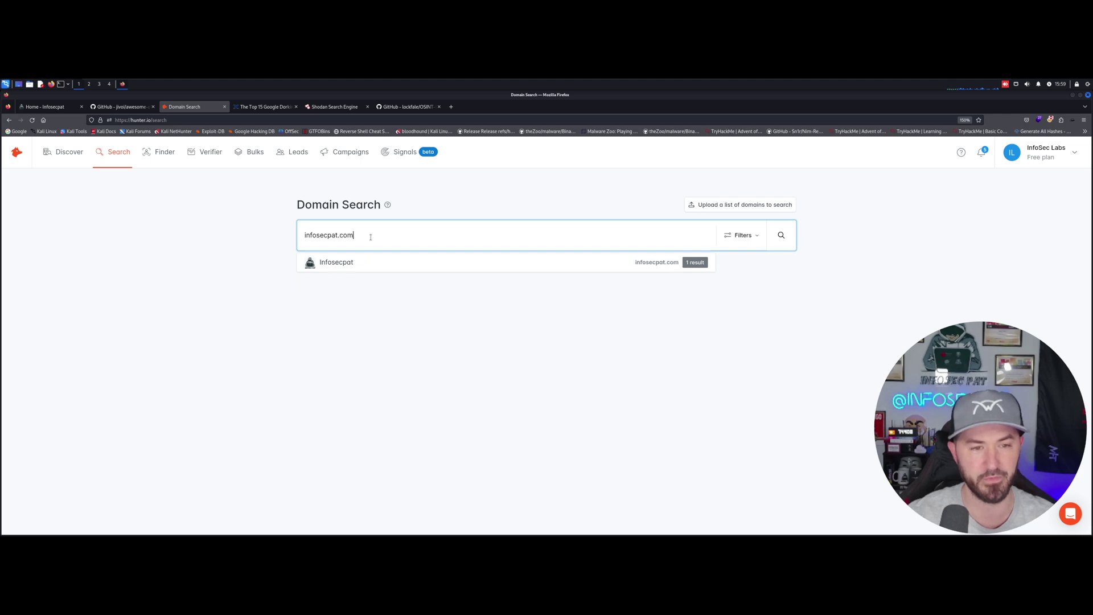
pyautogui.hotkey('ctrl', '+')
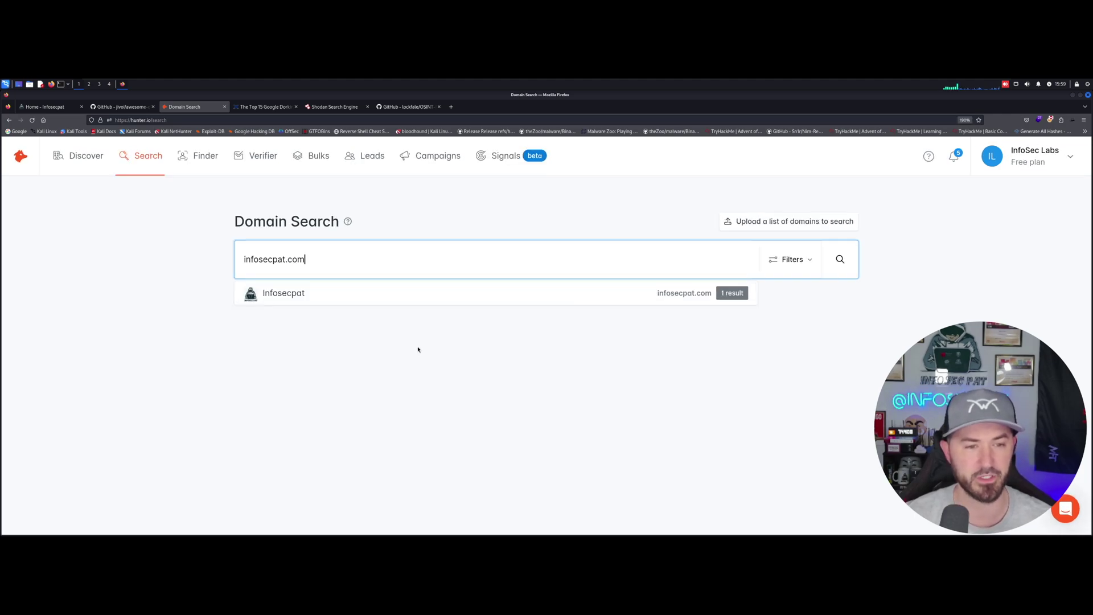
pyautogui.hotkey('ctrl', '+')
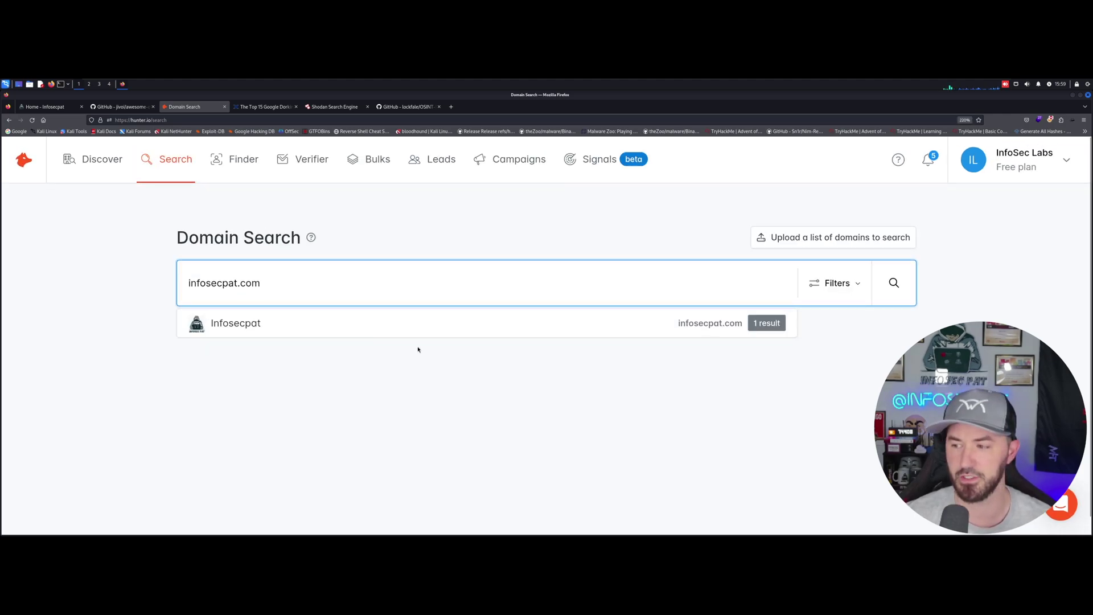
pyautogui.click(307, 324)
# Step: Verify the single email address found, bringing its confidence score to 100%
pyautogui.scroll(-3, 160, 422)
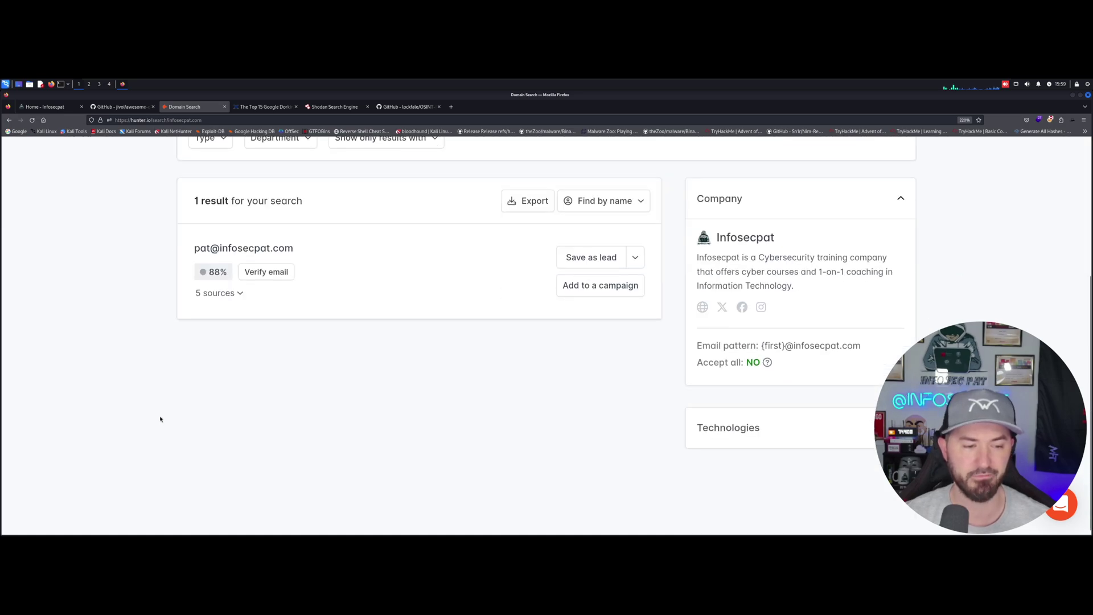
pyautogui.scroll(2, 160, 417)
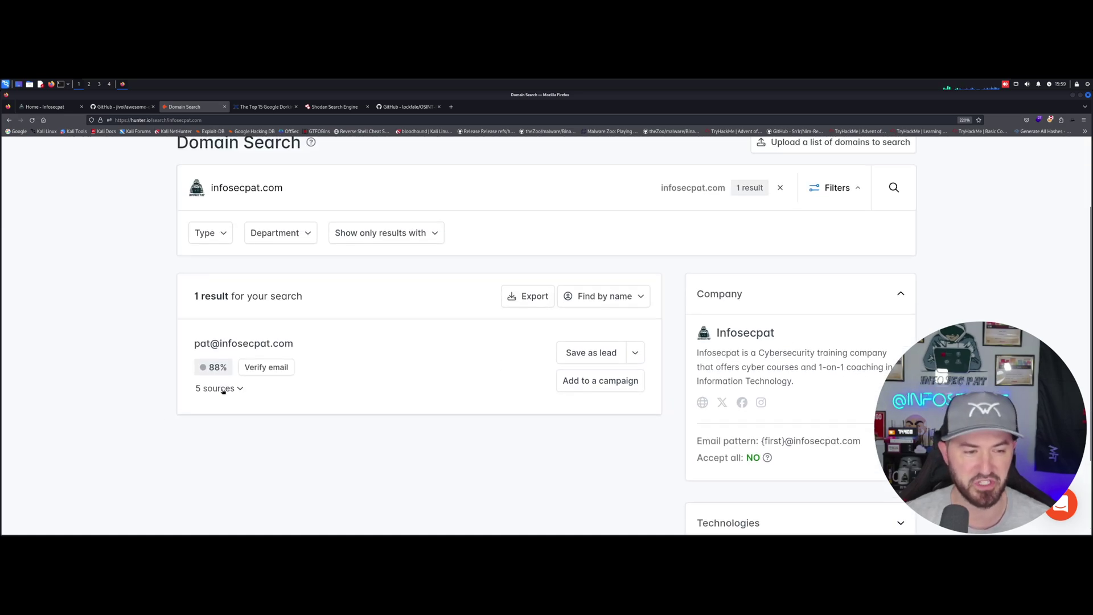
pyautogui.moveTo(215, 369)
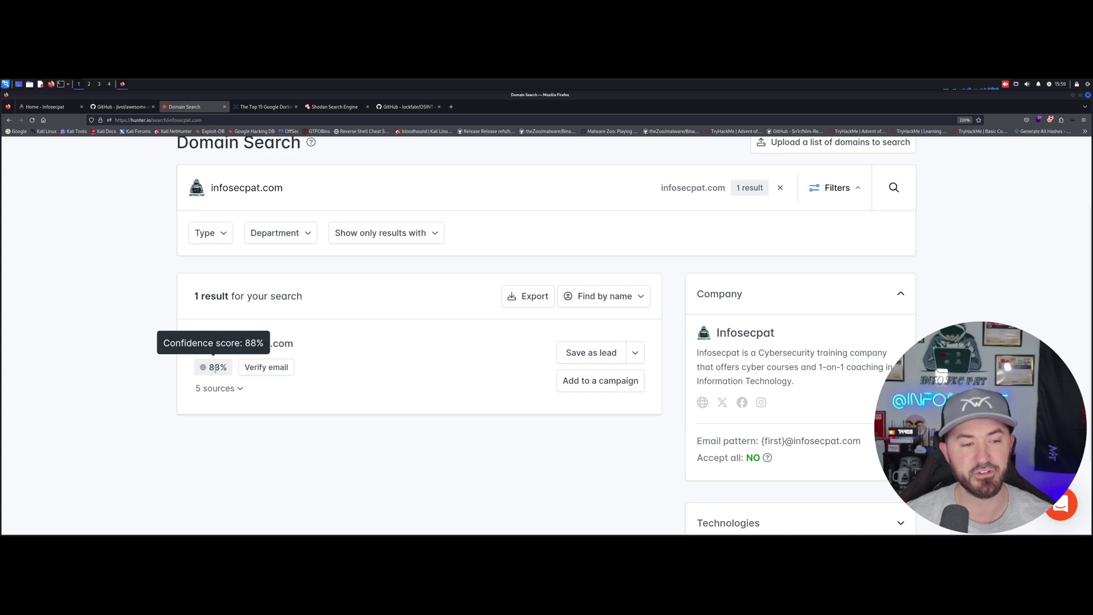
pyautogui.click(265, 369)
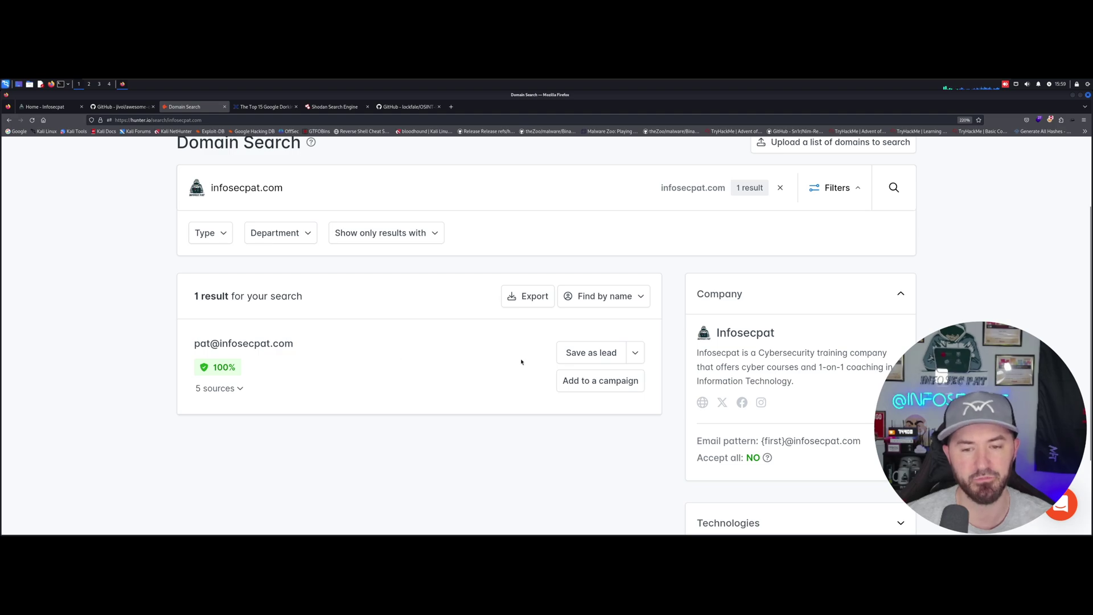
pyautogui.click(565, 386)
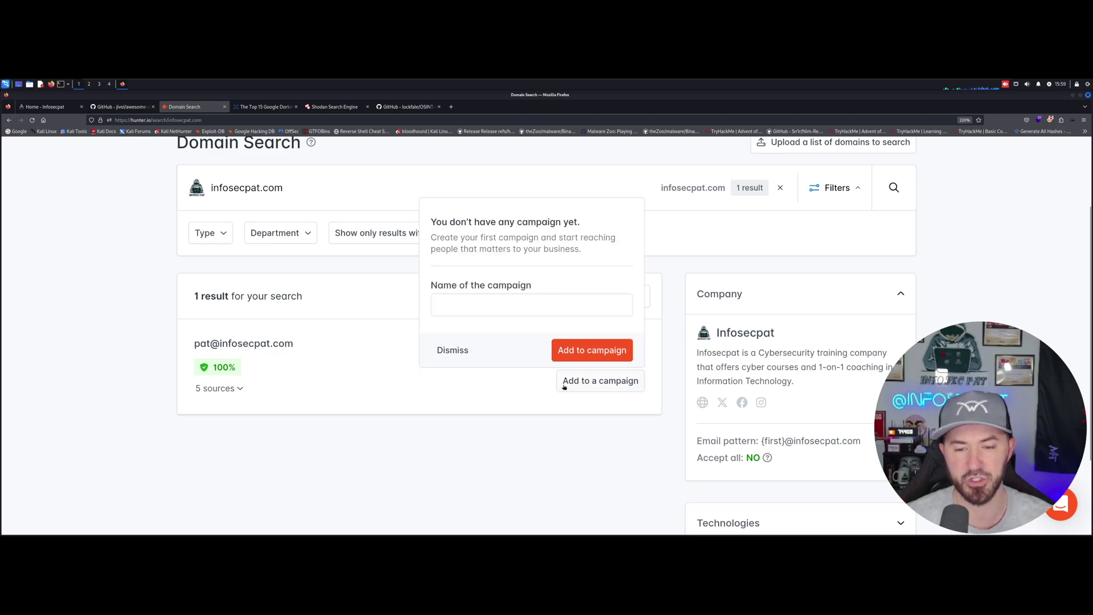
pyautogui.click(433, 309)
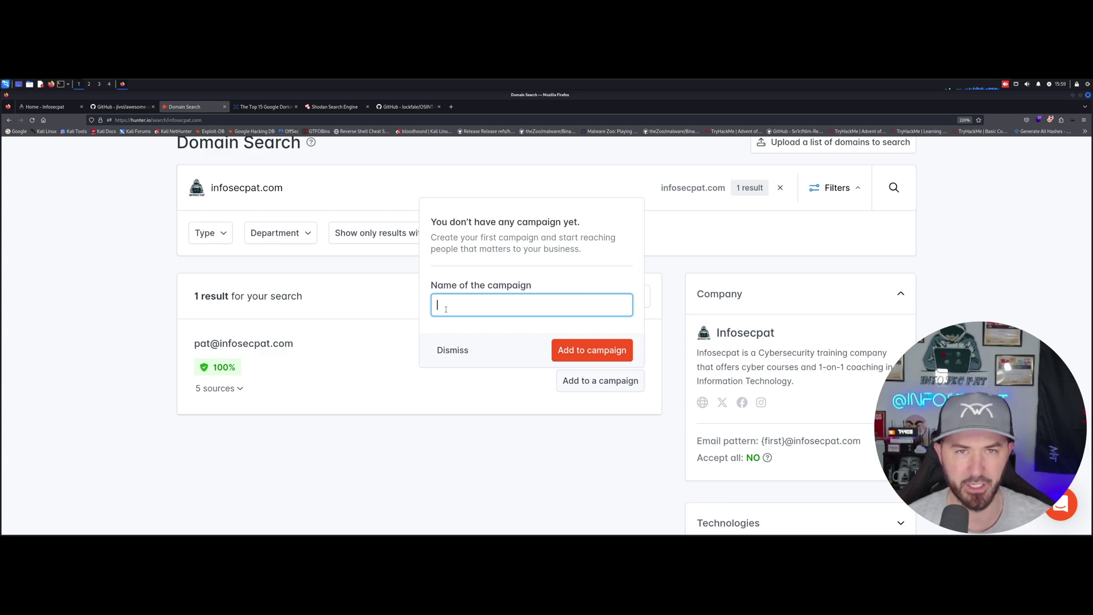
pyautogui.click(615, 376)
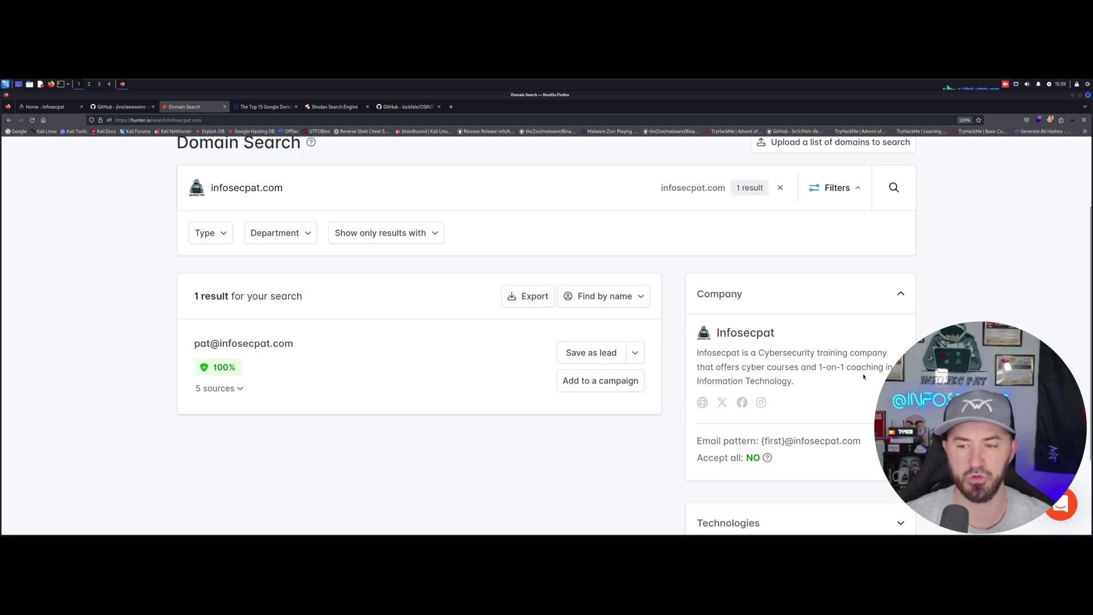
pyautogui.scroll(-3, 709, 376)
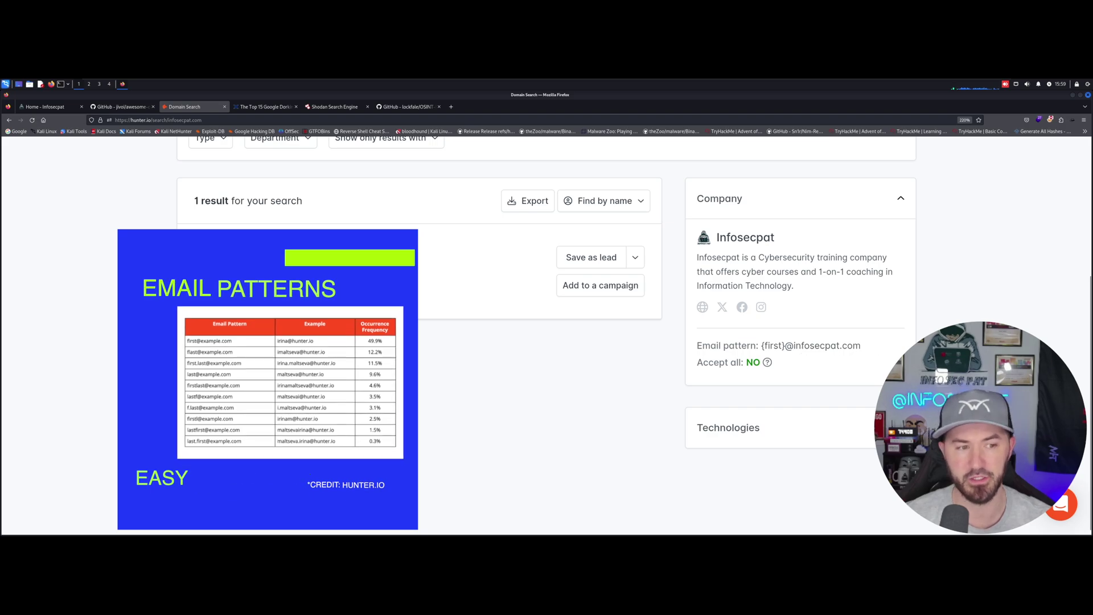
pyautogui.click(214, 292)
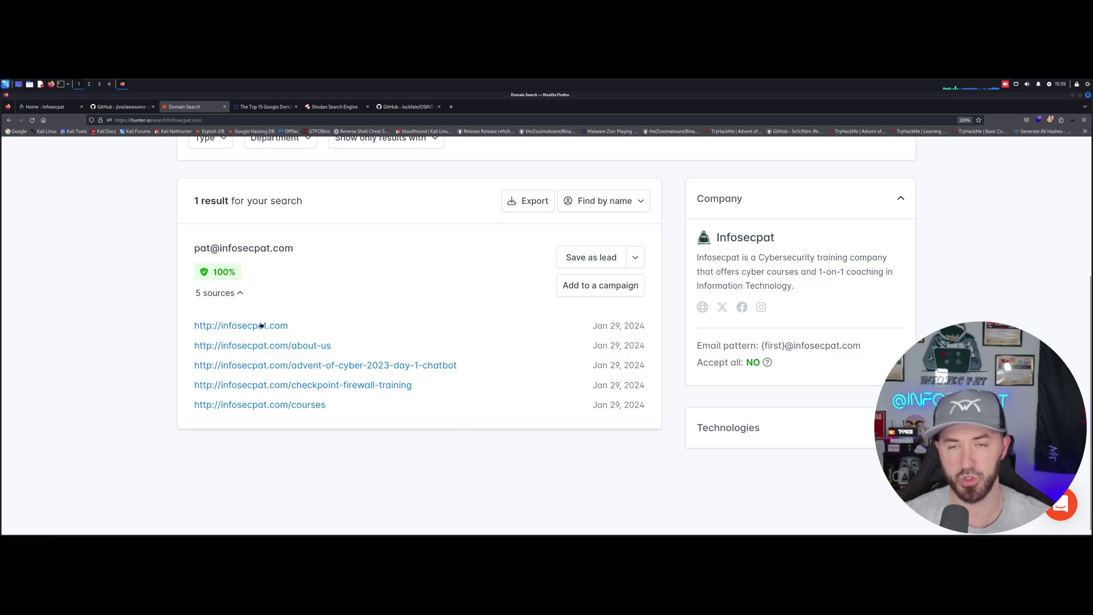
pyautogui.scroll(2, 366, 476)
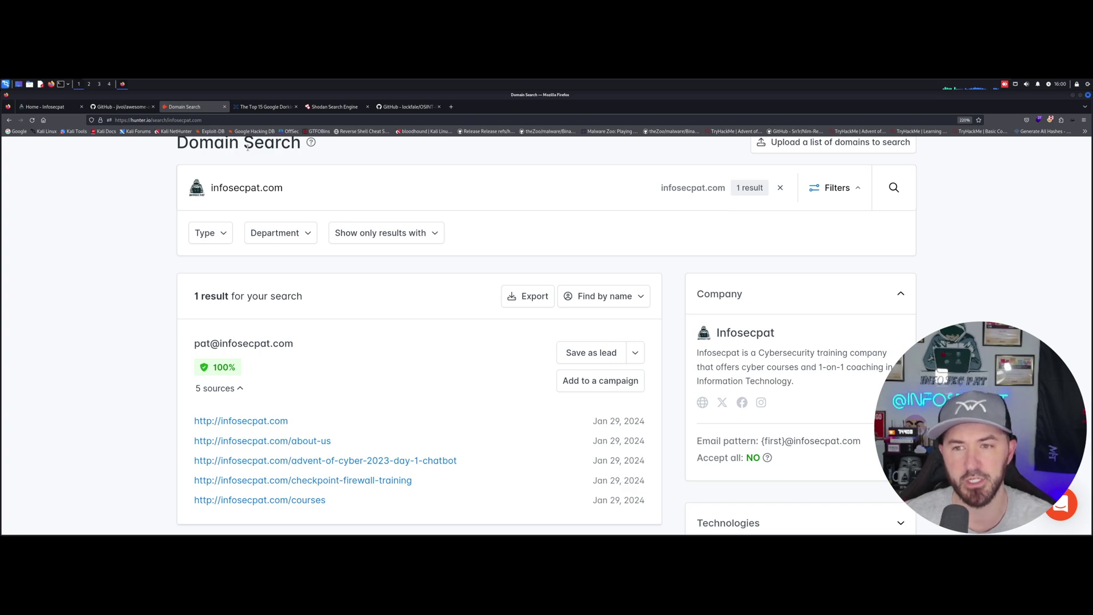
pyautogui.scroll(3, 268, 189)
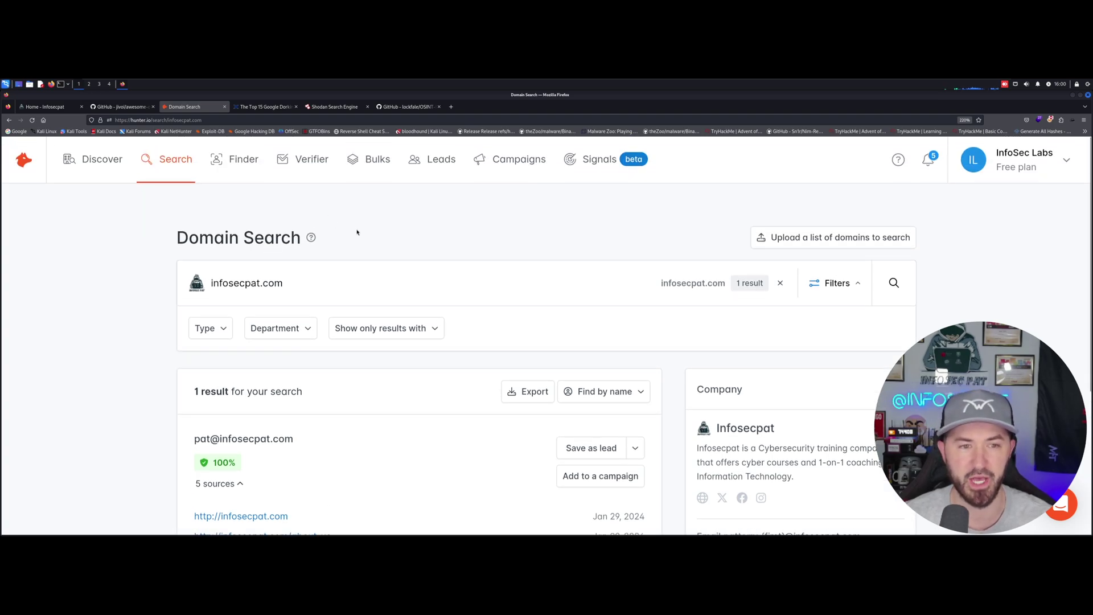
# Step: Read StationX's Google Dorking Commands infographic, covering operators from Site down to Phonebook
pyautogui.click(265, 107)
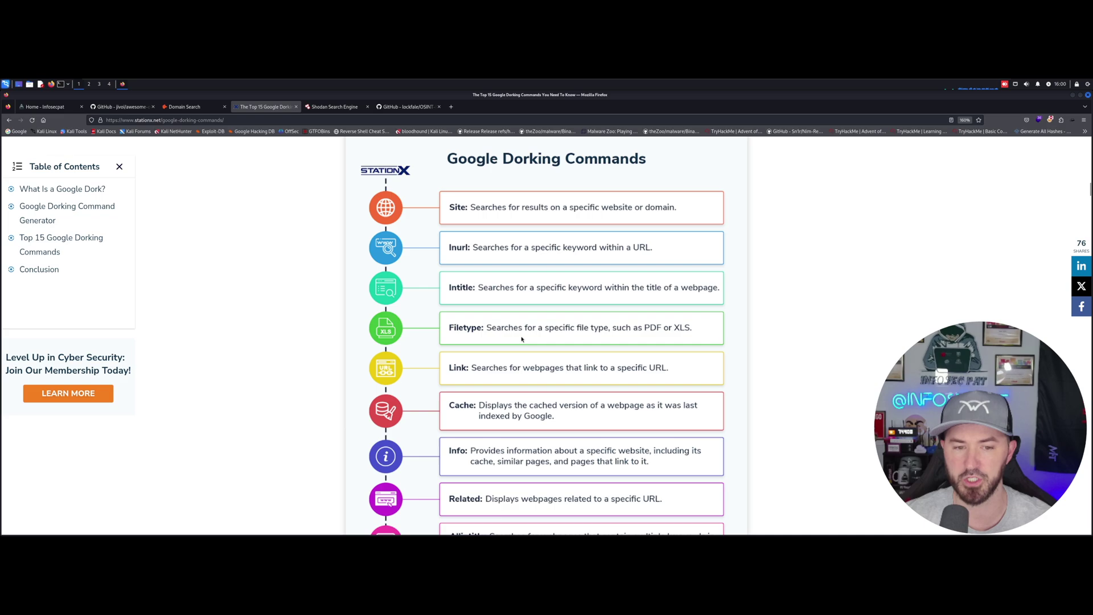
pyautogui.scroll(-2, 521, 339)
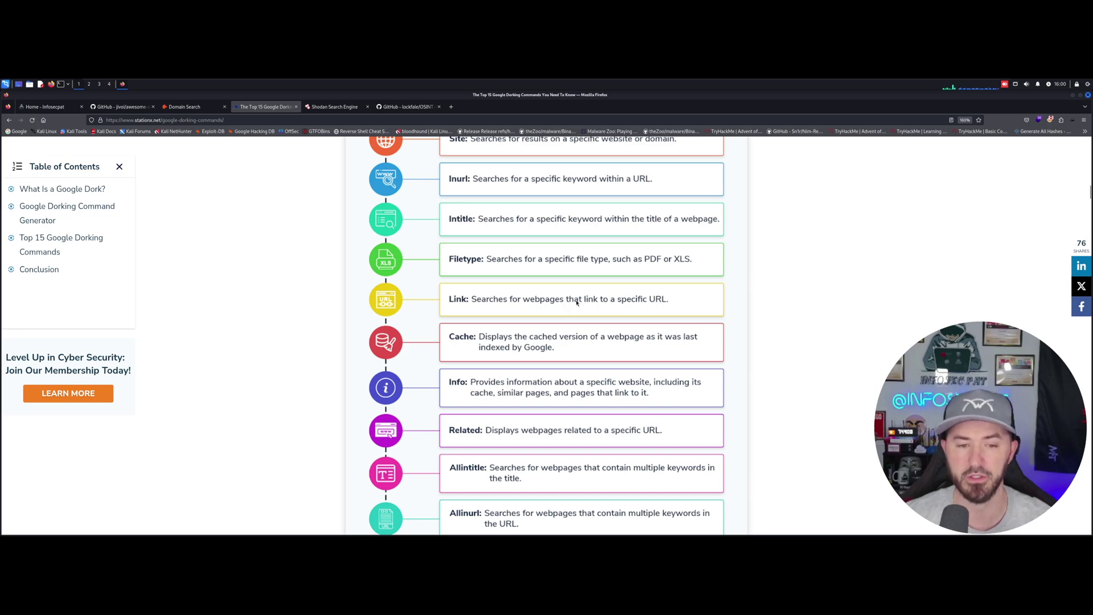
pyautogui.scroll(-4, 469, 254)
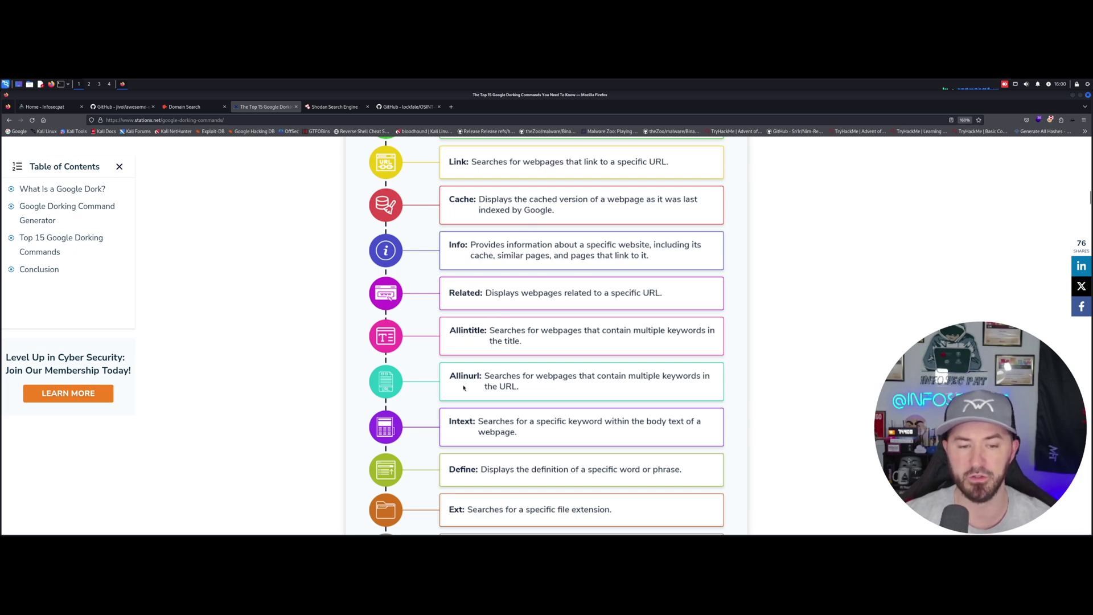
pyautogui.scroll(-4, 464, 388)
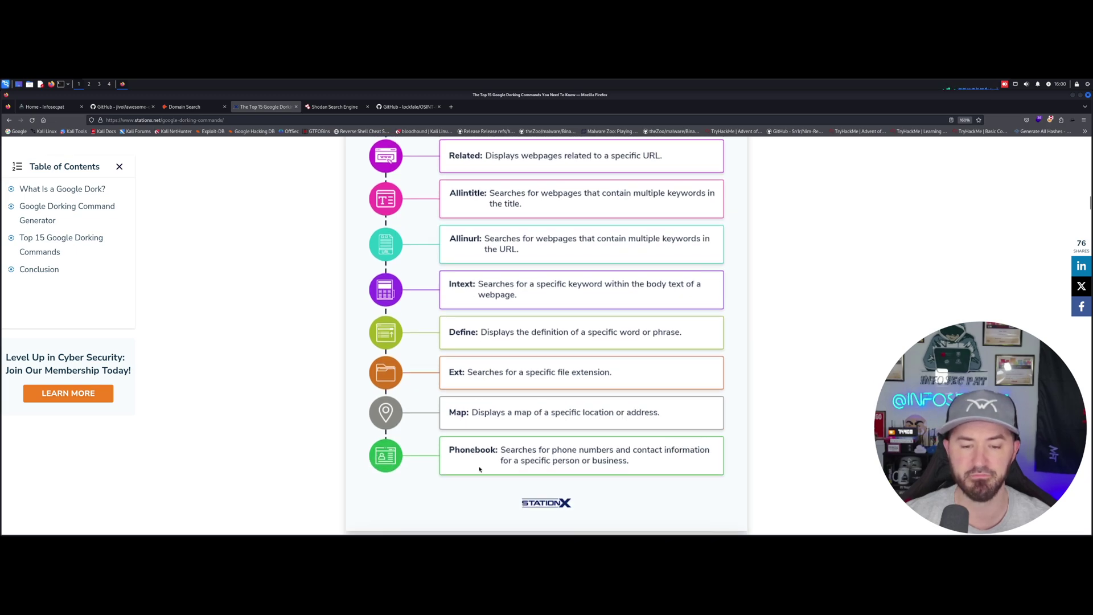
pyautogui.scroll(12, 476, 407)
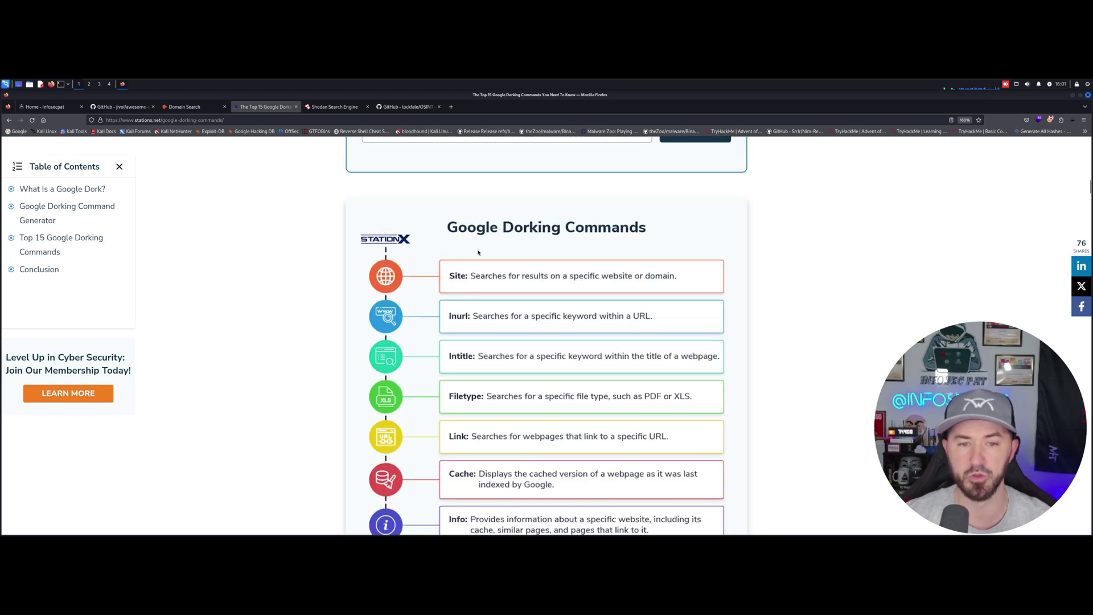
pyautogui.scroll(-2, 508, 264)
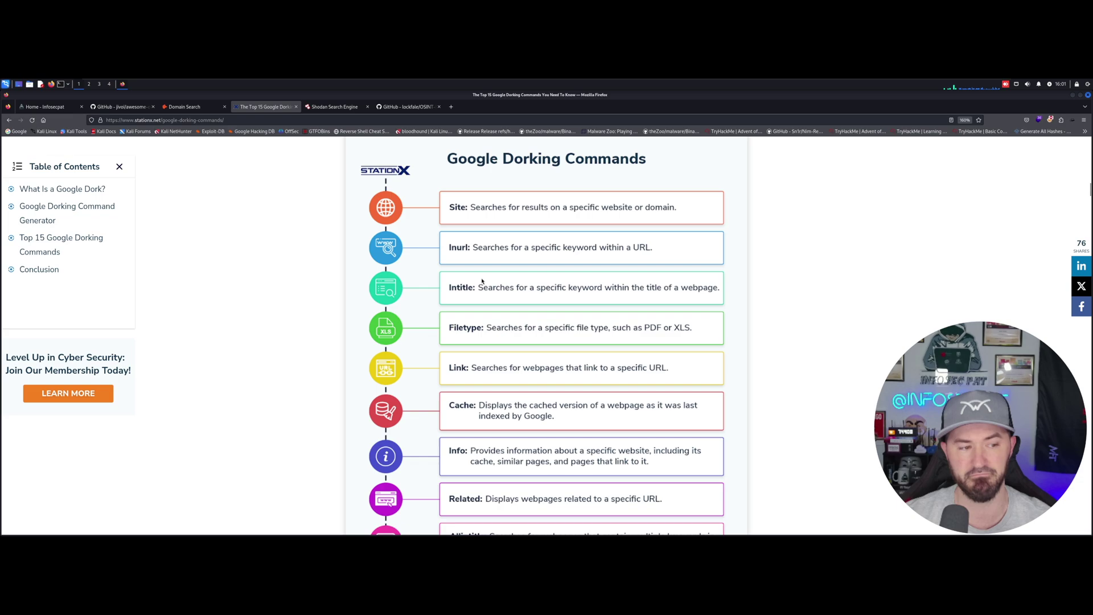
pyautogui.scroll(-2, 485, 285)
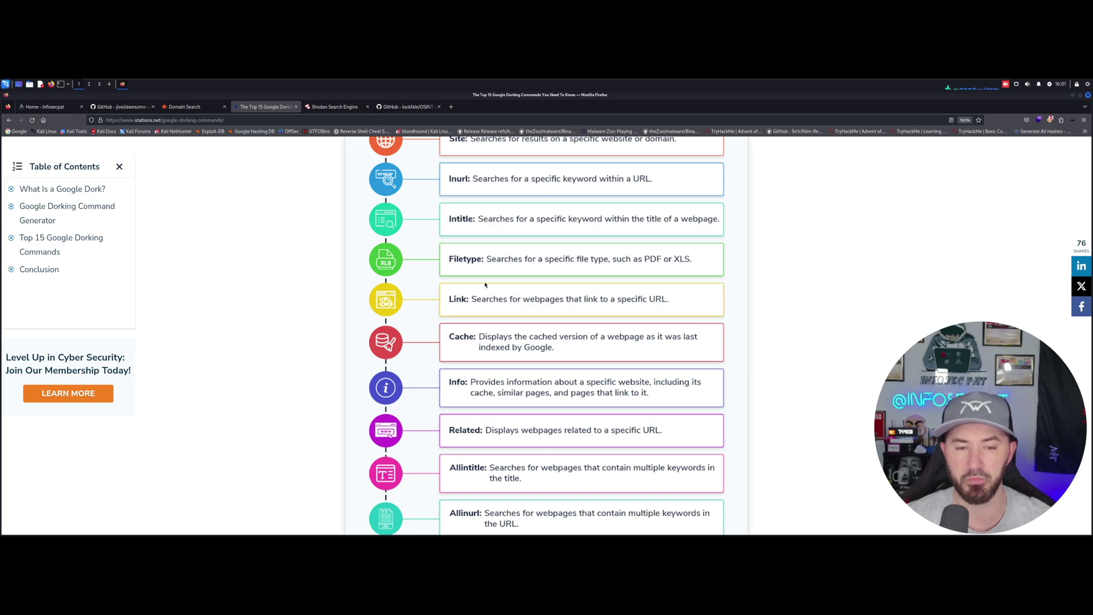
pyautogui.scroll(-2, 544, 314)
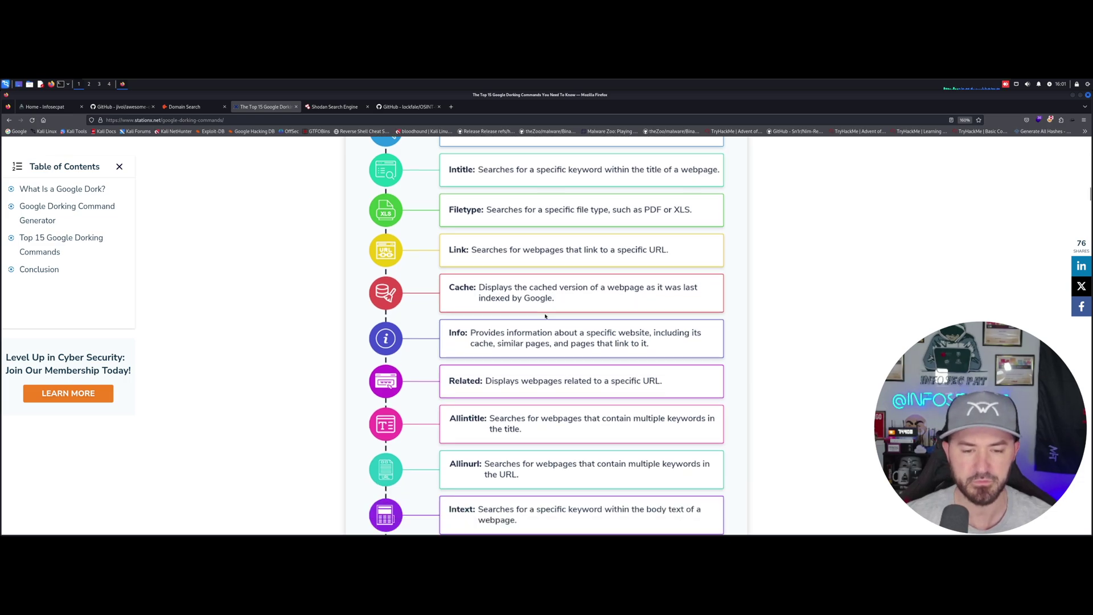
pyautogui.scroll(-2, 548, 363)
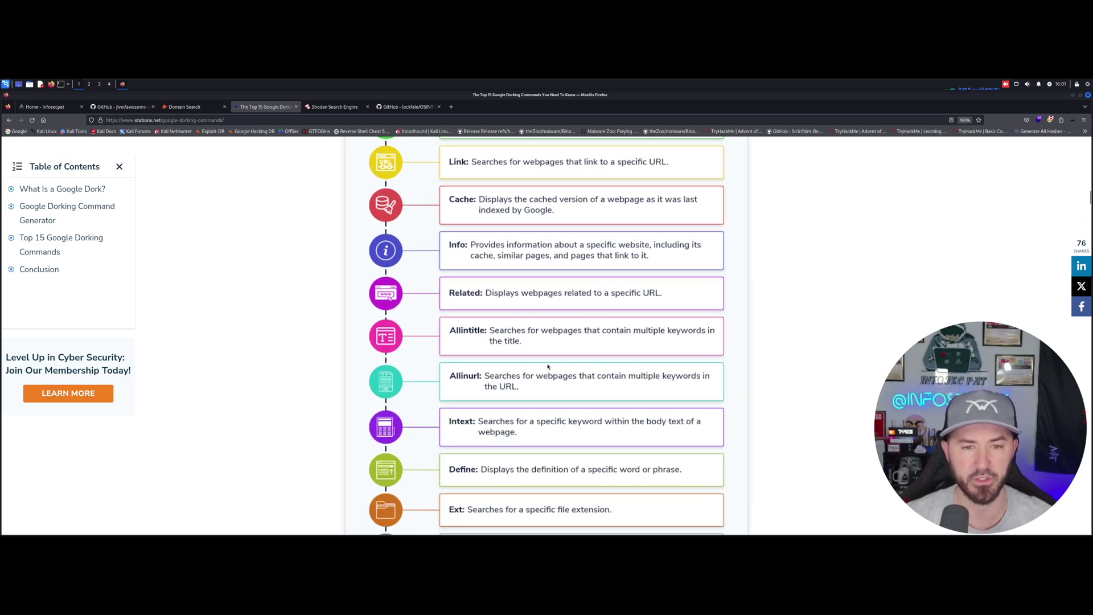
pyautogui.scroll(-2, 544, 367)
pyautogui.scroll(-3, 544, 367)
pyautogui.scroll(5, 543, 367)
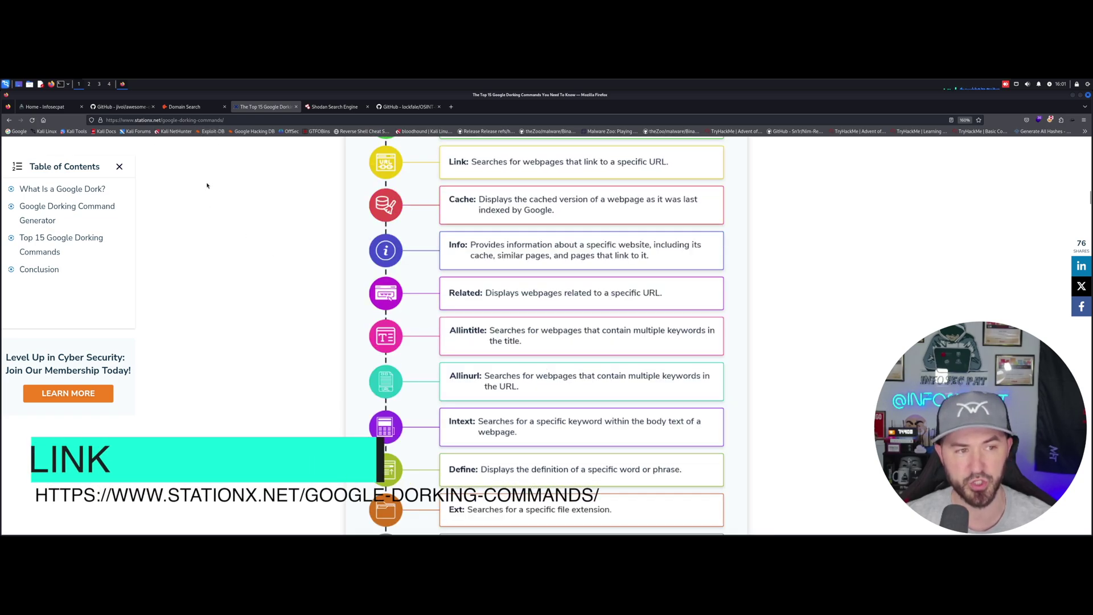
# Step: Search Shodan for infosecpat.com, which finds no results, and select the query text to copy
pyautogui.click(316, 108)
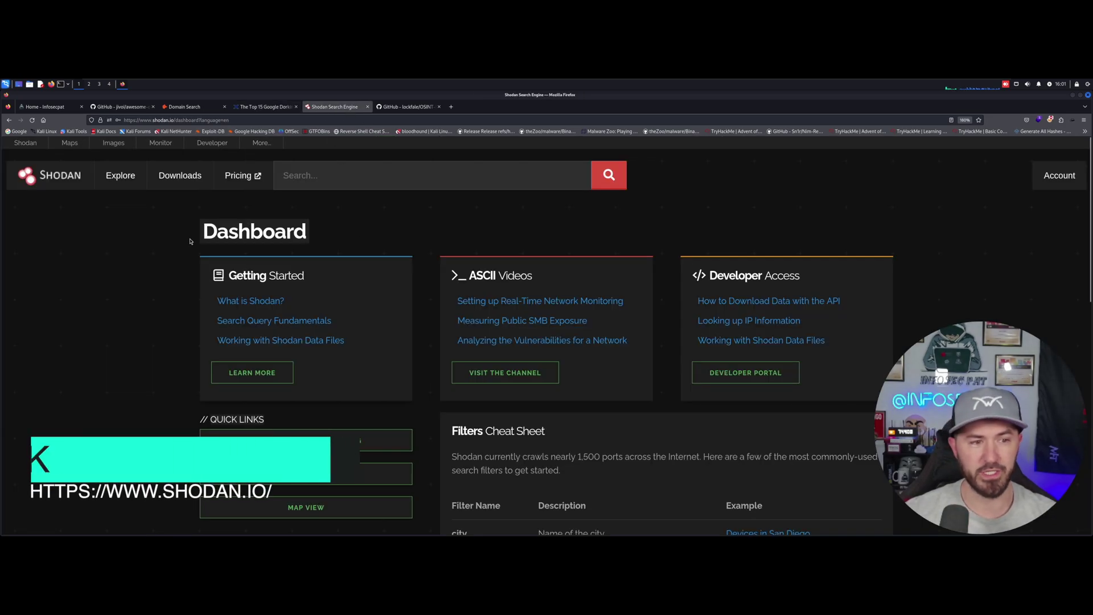
pyautogui.click(380, 173)
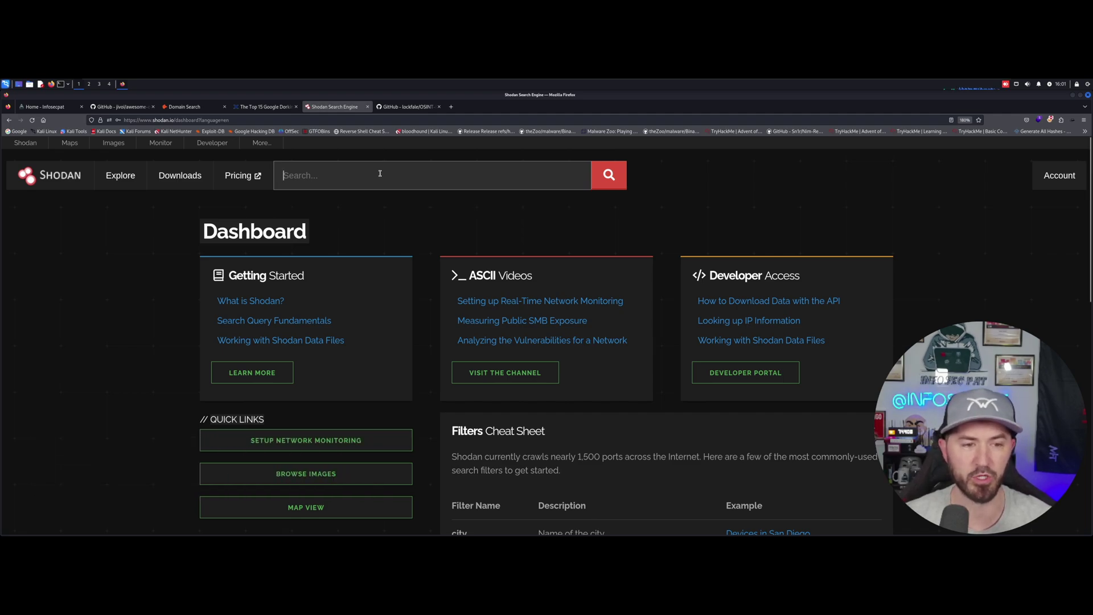
pyautogui.write('ifnosecp')
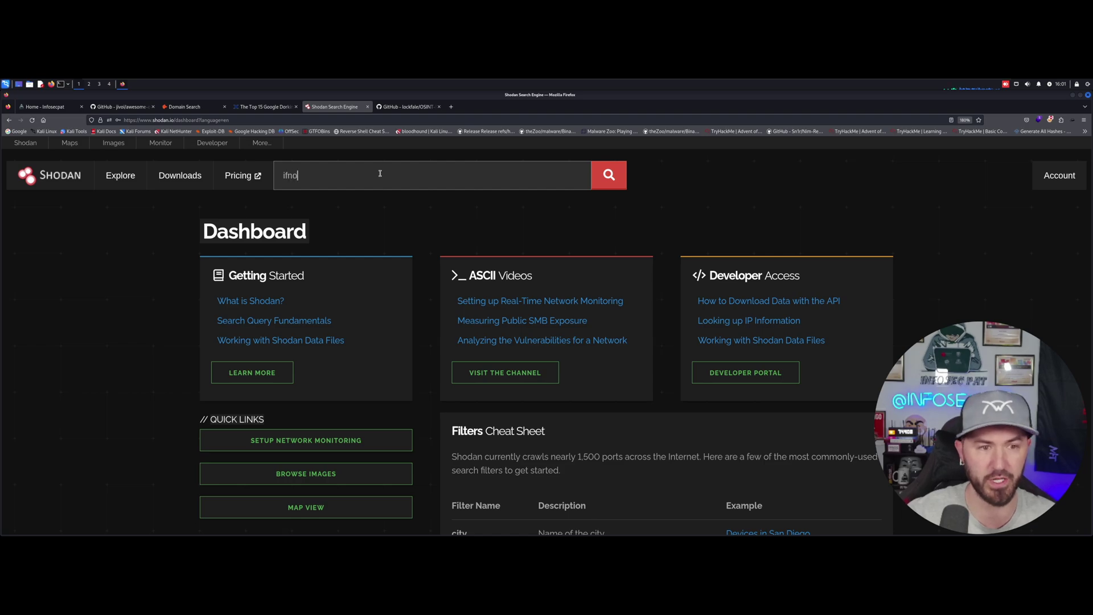
pyautogui.press('BackSpace')
pyautogui.press('BackSpace')
pyautogui.press('BackSpace')
pyautogui.press('BackSpace')
pyautogui.press('BackSpace')
pyautogui.press('BackSpace')
pyautogui.press('BackSpace')
pyautogui.press('BackSpace')
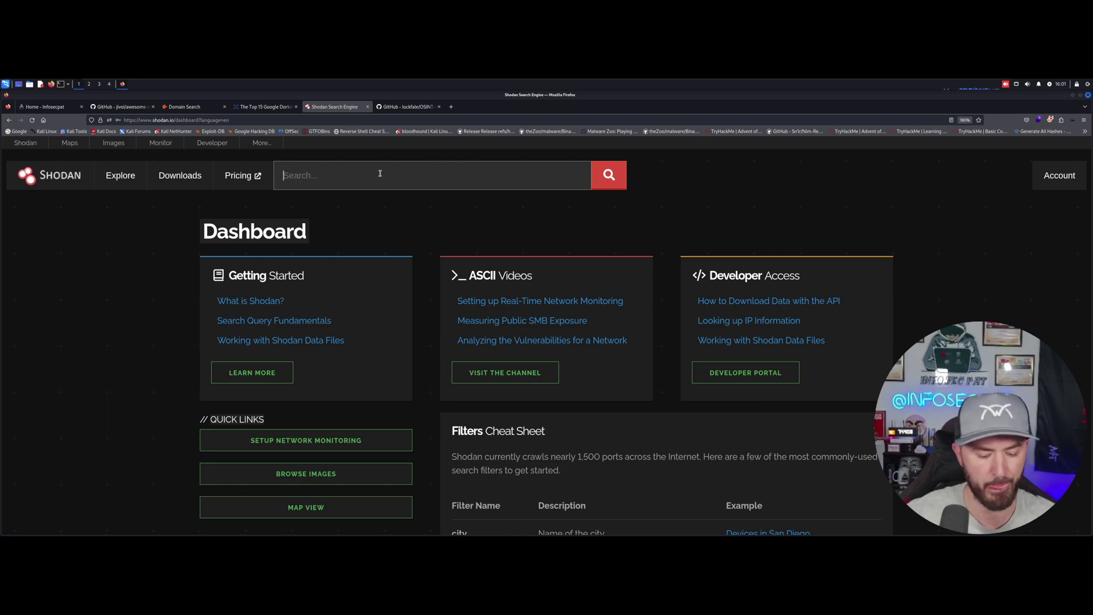
pyautogui.write('infosecpat.com')
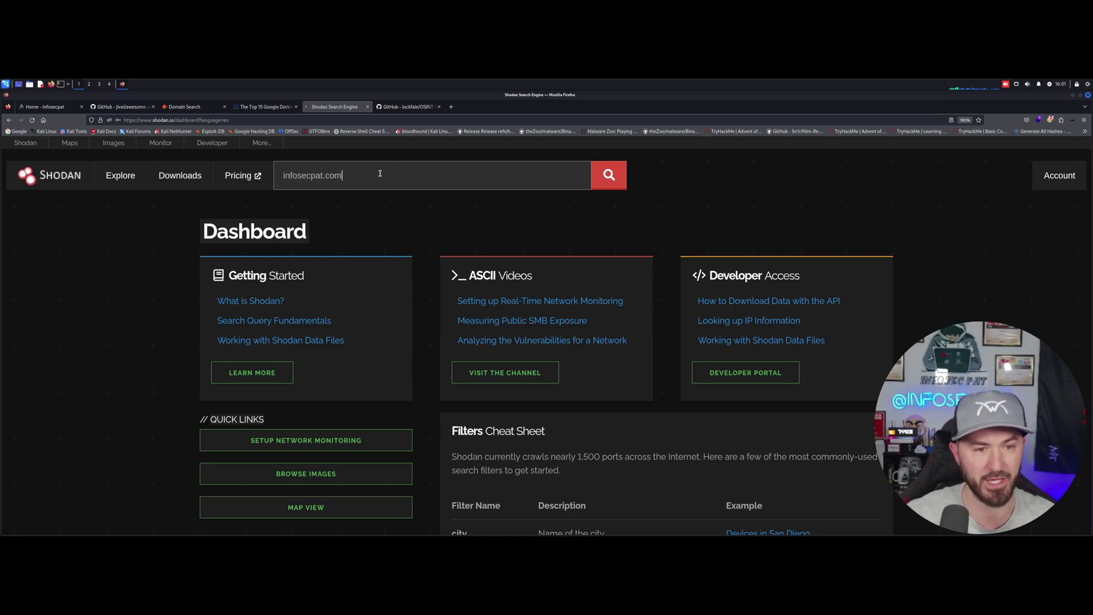
pyautogui.press('Return')
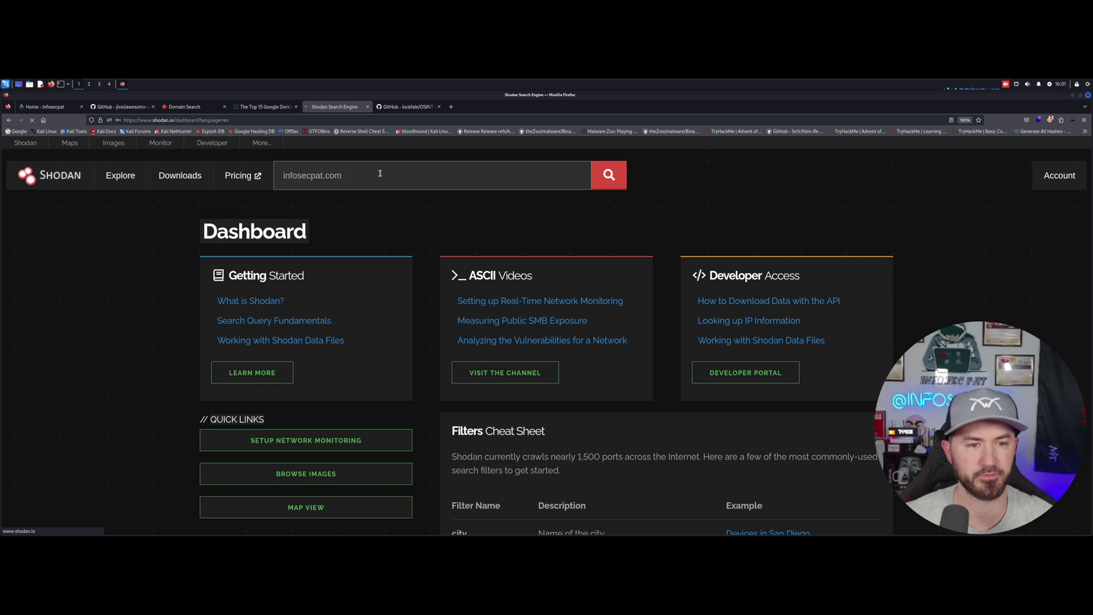
pyautogui.click(609, 178)
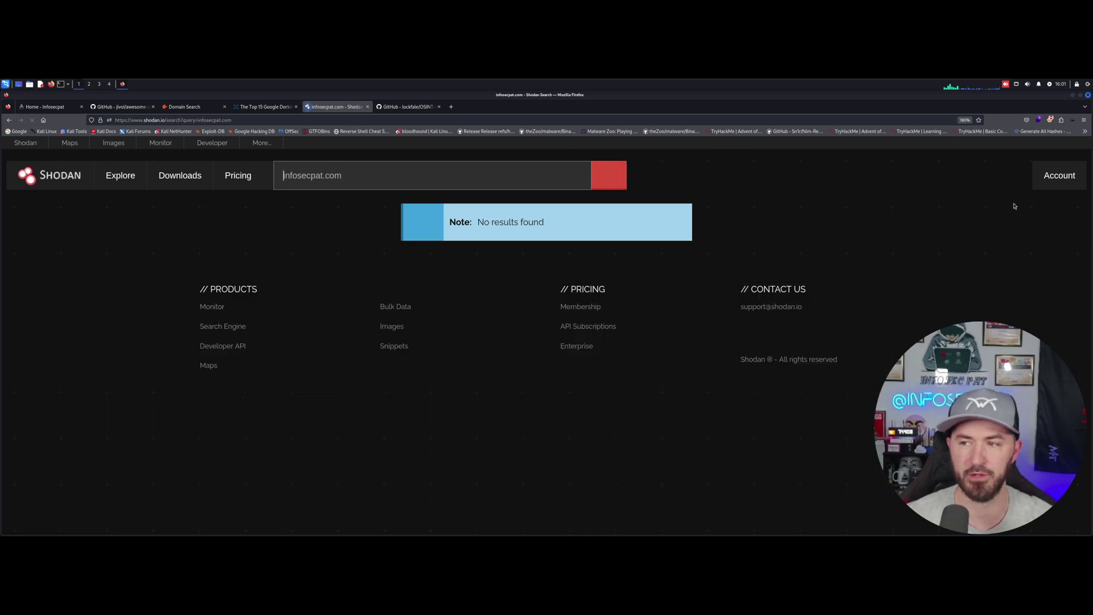
pyautogui.doubleClick(340, 176)
pyautogui.click(339, 177)
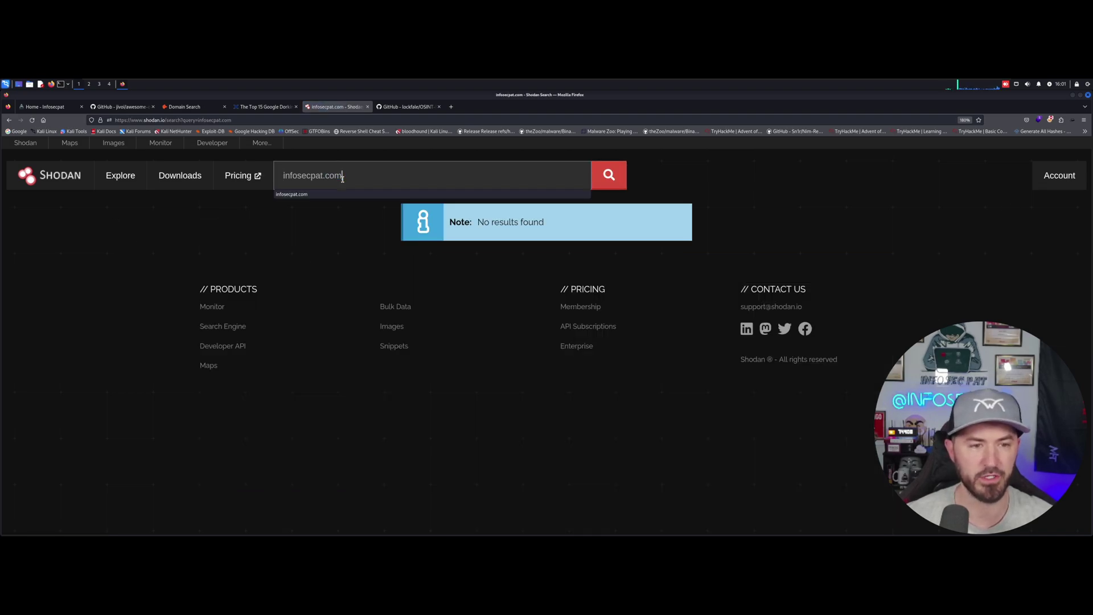
pyautogui.moveTo(342, 176); pyautogui.dragTo(235, 171)
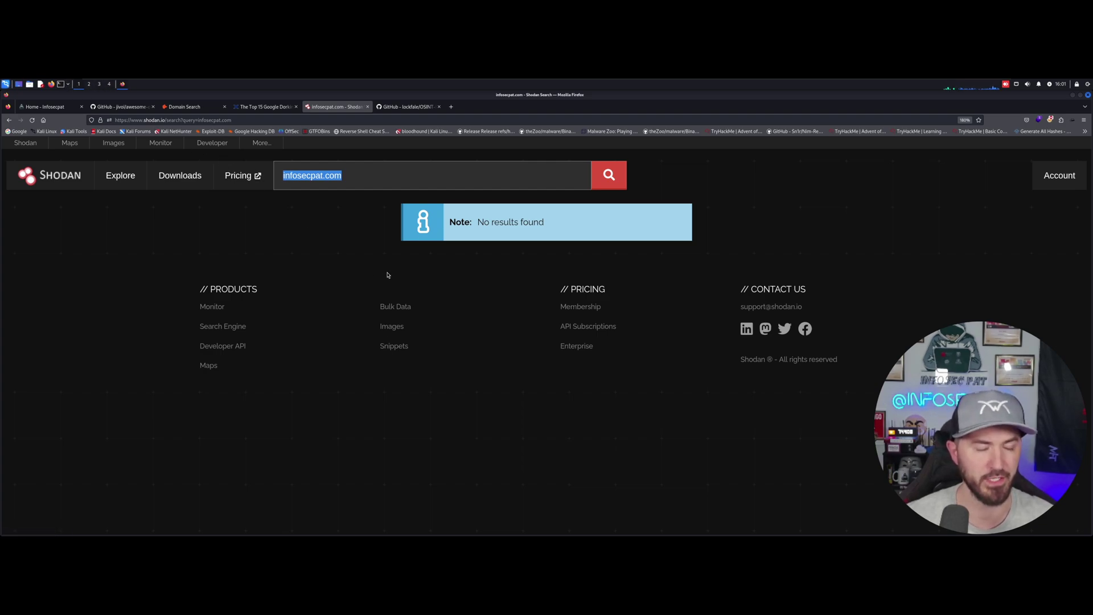
# Step: Open a terminal and run ping on the pasted infosecpat.com domain
pyautogui.hotkey('ctrl', 'alt', 't')
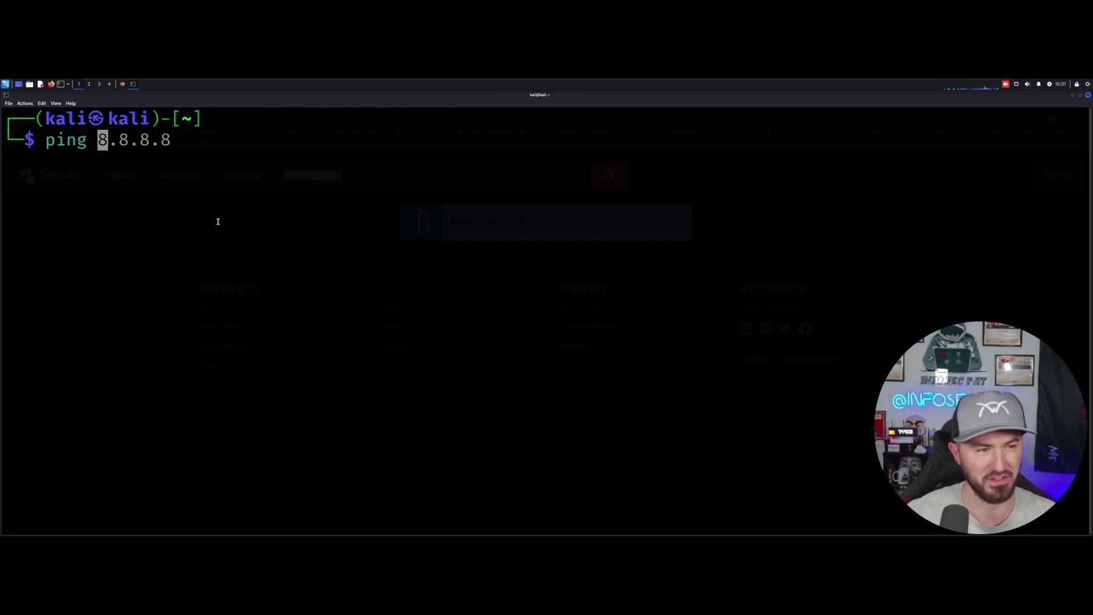
pyautogui.write('^[[200~infosecpat.com~')
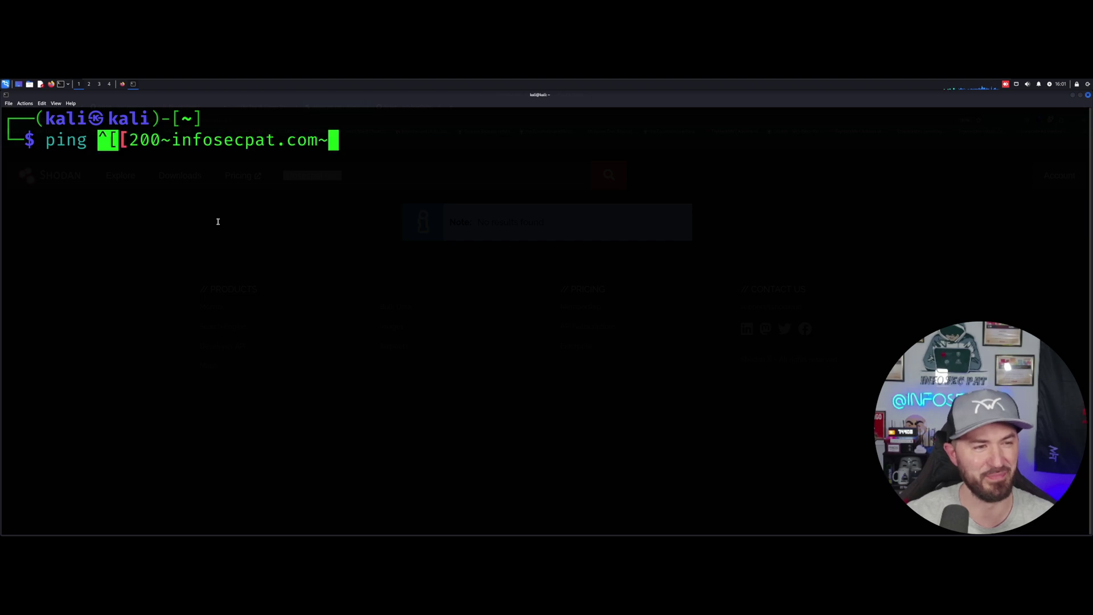
pyautogui.press('Return')
# Step: Recall the failed ping, remove the stray characters before infosecpat.com, and rerun it
pyautogui.press('Up')
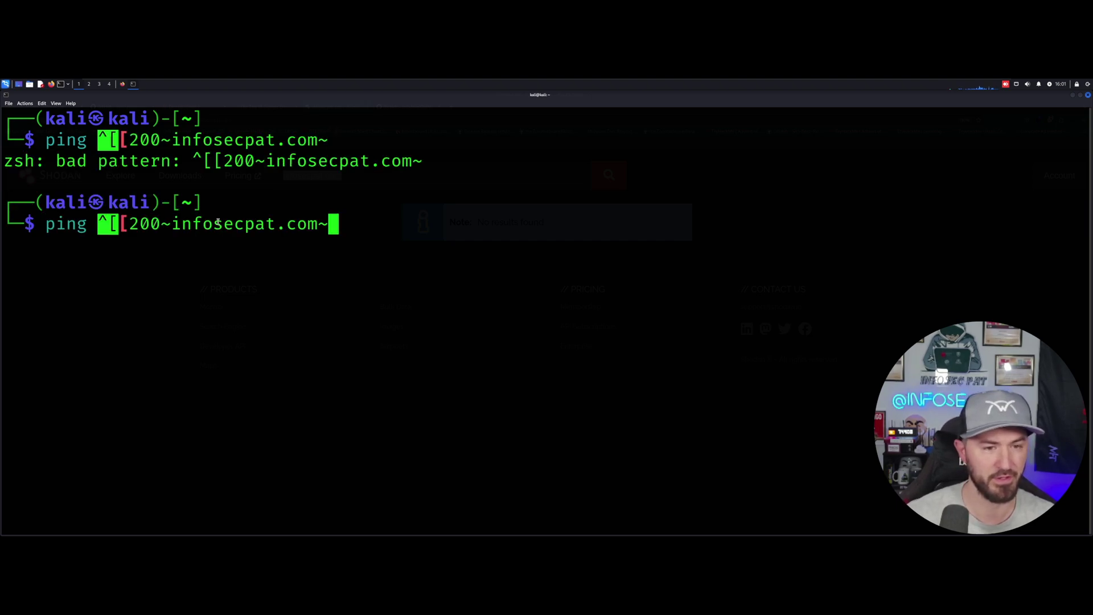
pyautogui.hotkey('ctrl', 'a')
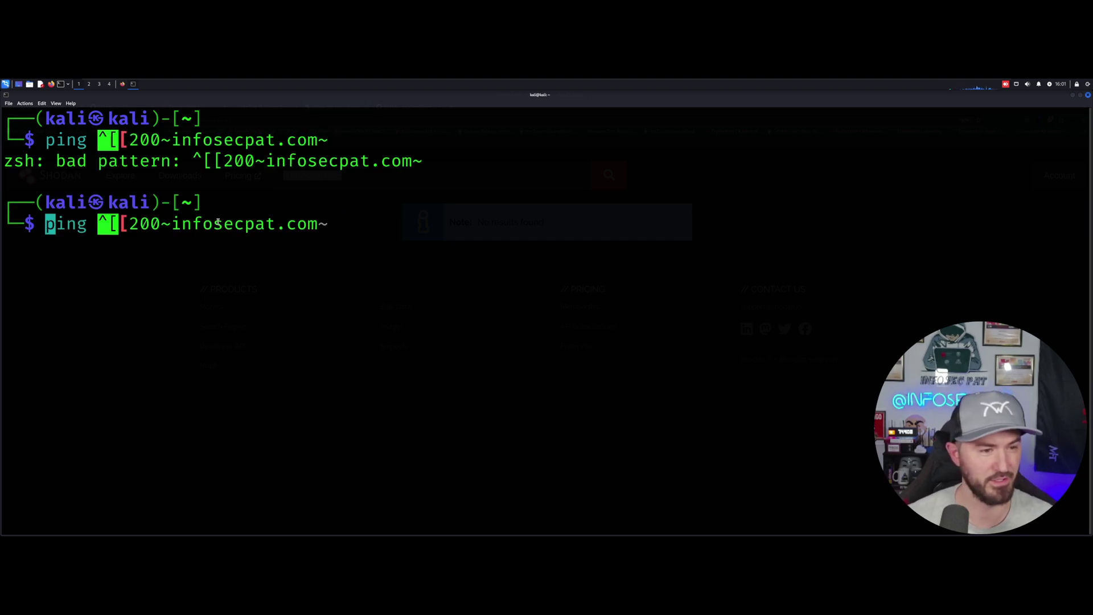
pyautogui.press('Right')
pyautogui.press('Right')
pyautogui.press('Right')
pyautogui.hotkey('ctrl', 'e')
pyautogui.press('Left')
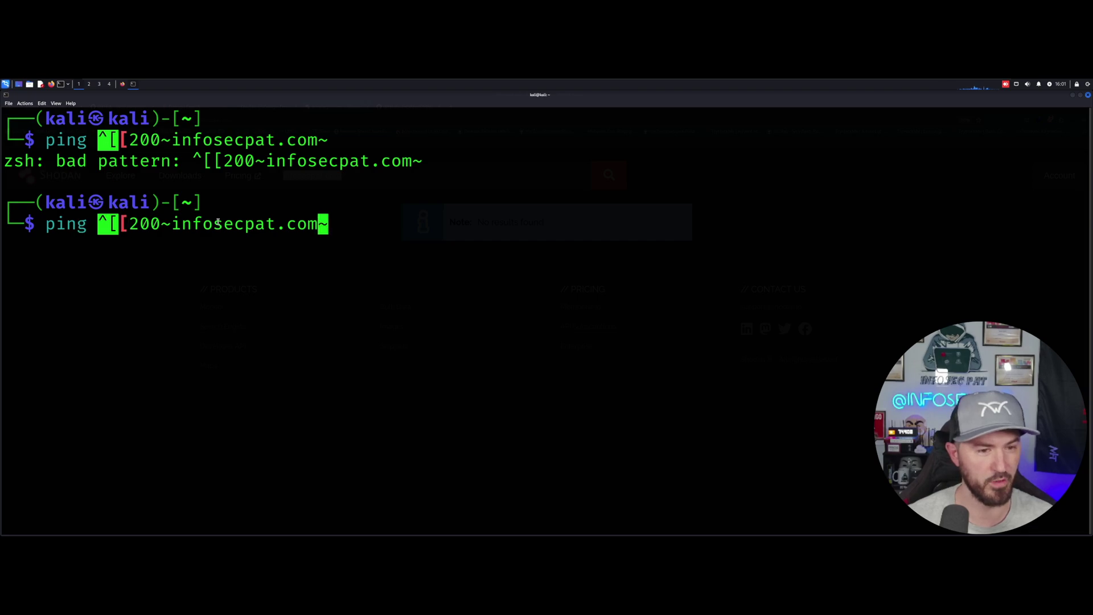
pyautogui.press('Left')
pyautogui.hotkey('ctrl', 'e')
pyautogui.press('Left')
pyautogui.press('Left')
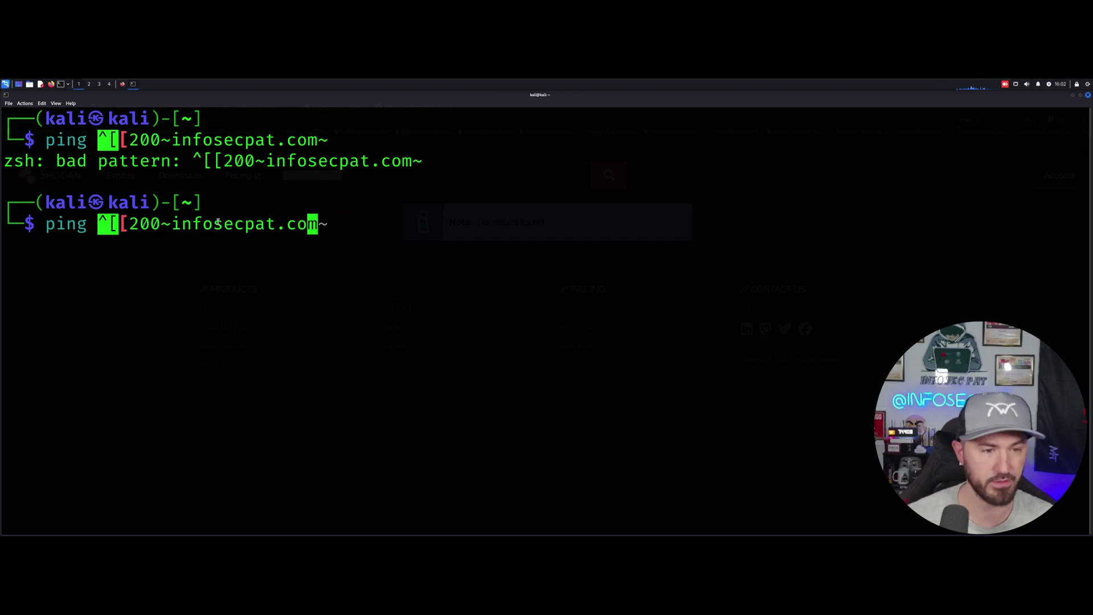
pyautogui.press('Left')
pyautogui.press('Left')
pyautogui.press('Left')
pyautogui.press('Left')
pyautogui.press('Left')
pyautogui.press('Left')
pyautogui.press('Left')
pyautogui.press('Left')
pyautogui.press('Left')
pyautogui.press('Left')
pyautogui.press('Left')
pyautogui.press('Left')
pyautogui.press('Left')
pyautogui.press('Left')
pyautogui.press('Right')
pyautogui.press('Right')
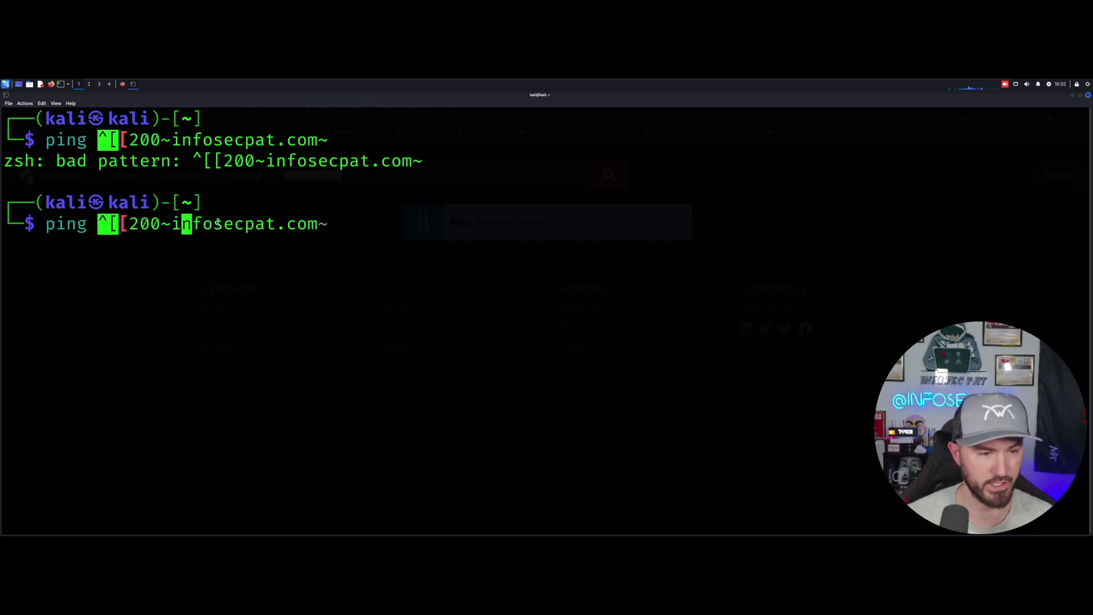
pyautogui.press('Left')
pyautogui.press('BackSpace')
pyautogui.press('BackSpace')
pyautogui.press('BackSpace')
pyautogui.press('BackSpace')
pyautogui.press('BackSpace')
pyautogui.press('BackSpace')
pyautogui.press('BackSpace')
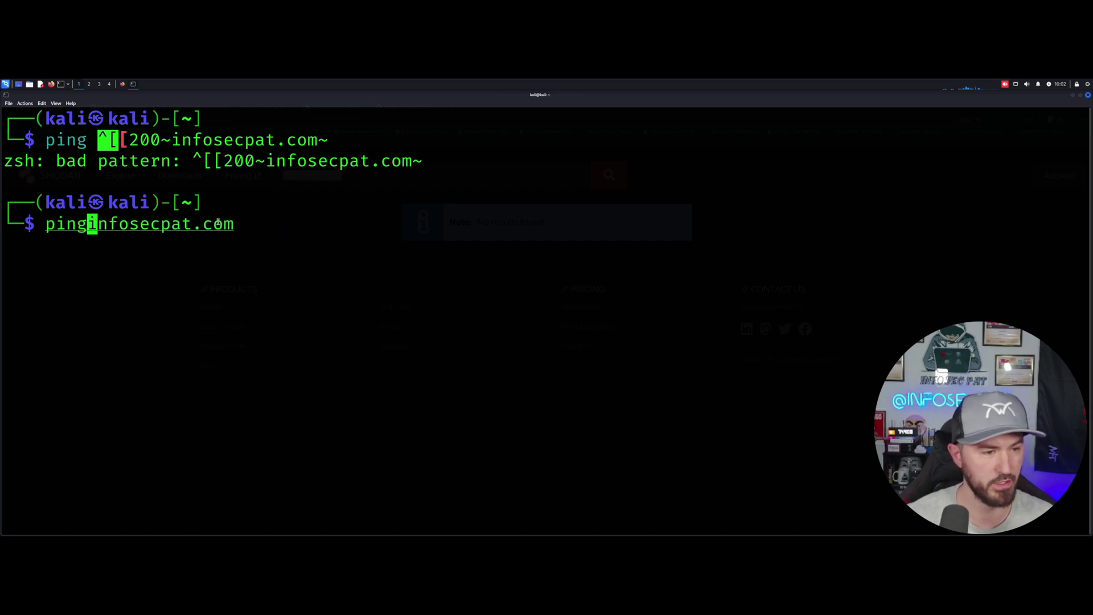
pyautogui.press('Return')
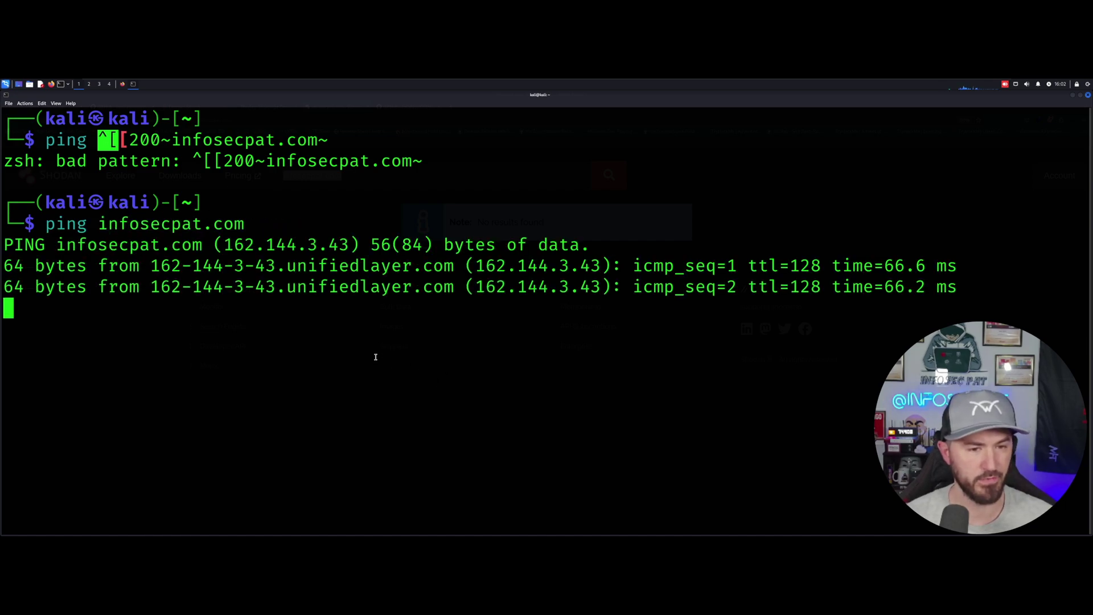
# Step: Stop the ping and select the resolved IP address 162.144.3.43
pyautogui.hotkey('ctrl', 'c')
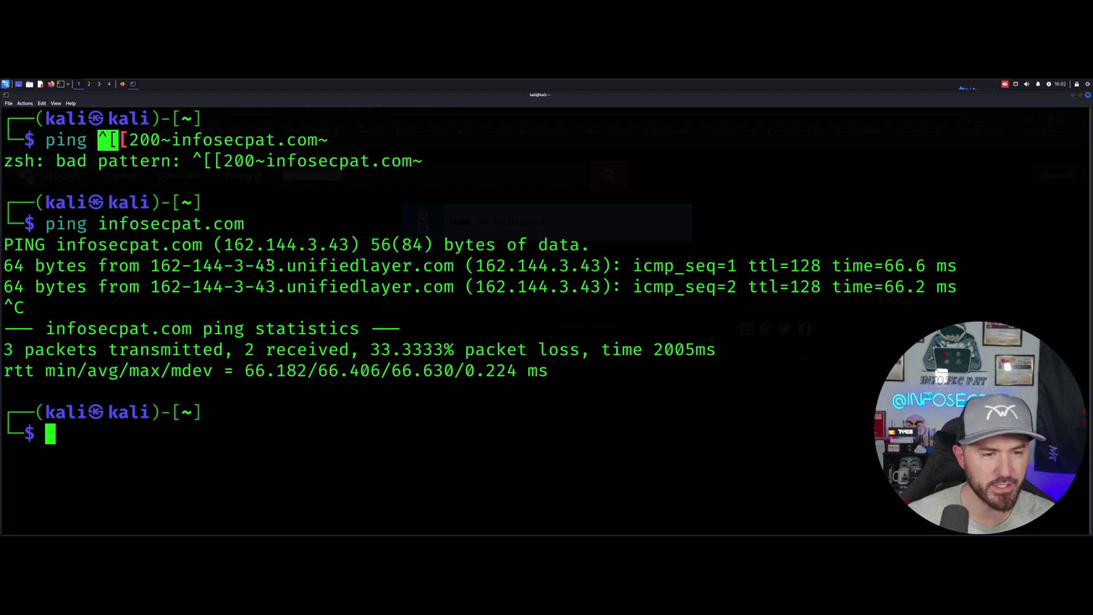
pyautogui.moveTo(349, 245); pyautogui.dragTo(224, 245)
pyautogui.rightClick(235, 246)
# Step: Copy 162.144.3.43 and run a Shodan search for that IP
pyautogui.click(262, 252)
pyautogui.hotkey('alt', 'Tab')
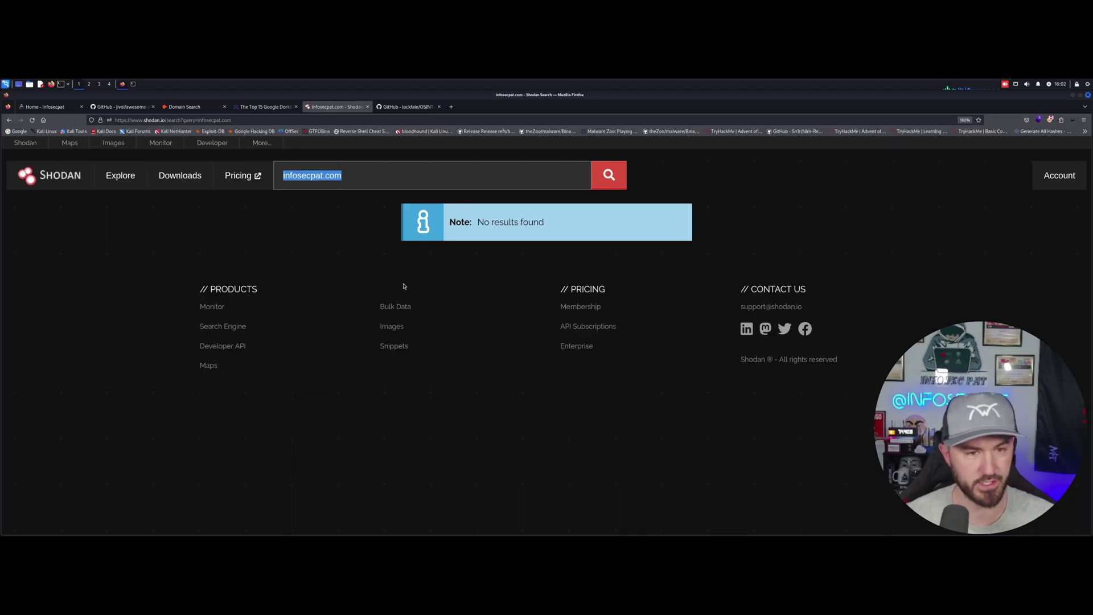
pyautogui.hotkey('ctrl', 'v')
pyautogui.press('Return')
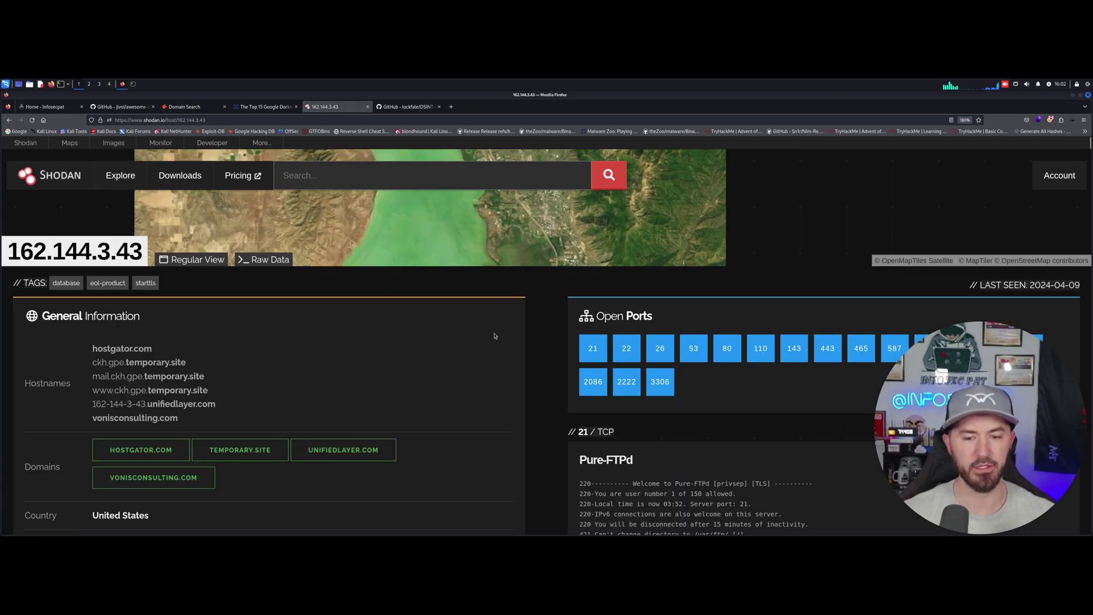
# Step: Review the host's open ports (21, 22, 3306) and CVEs, then go to the OSINT-Framework repository
pyautogui.scroll(-3, 484, 359)
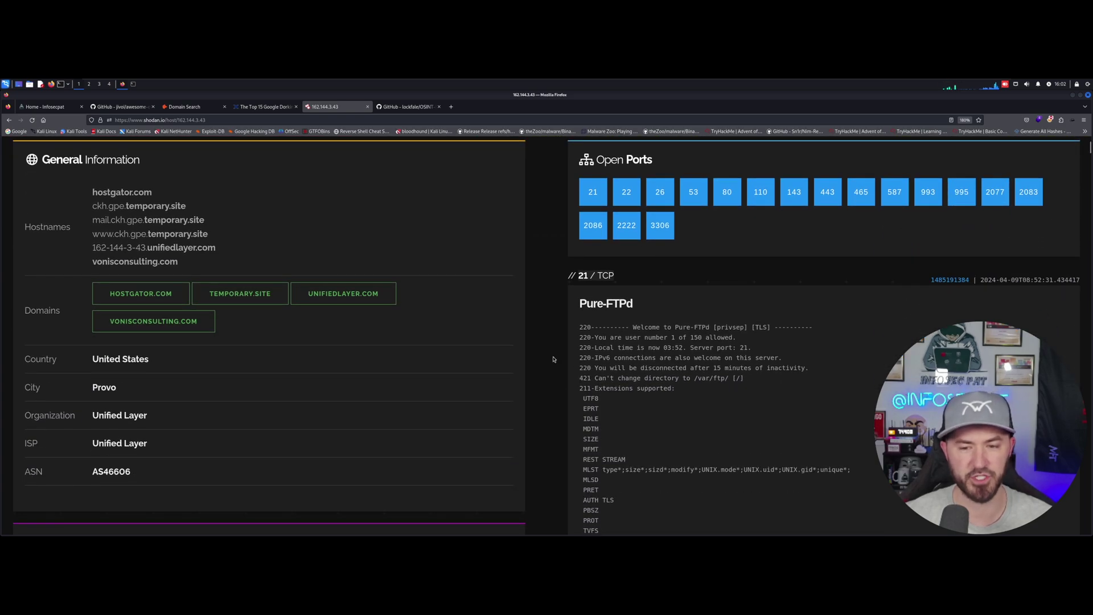
pyautogui.scroll(3, 422, 391)
pyautogui.scroll(-3, 408, 388)
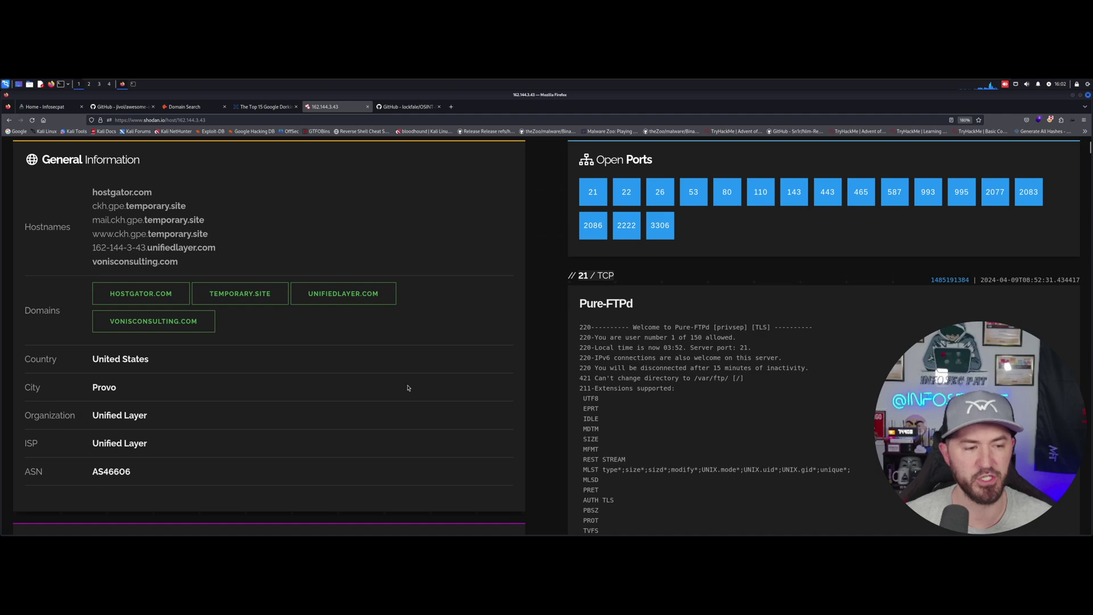
pyautogui.scroll(-6, 408, 388)
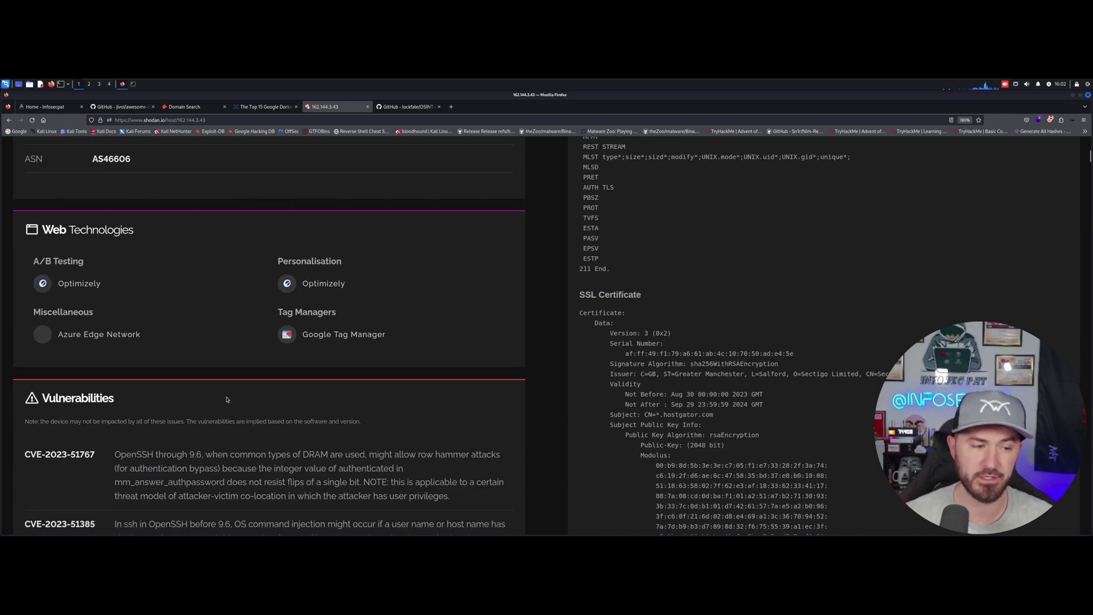
pyautogui.scroll(-3, 226, 399)
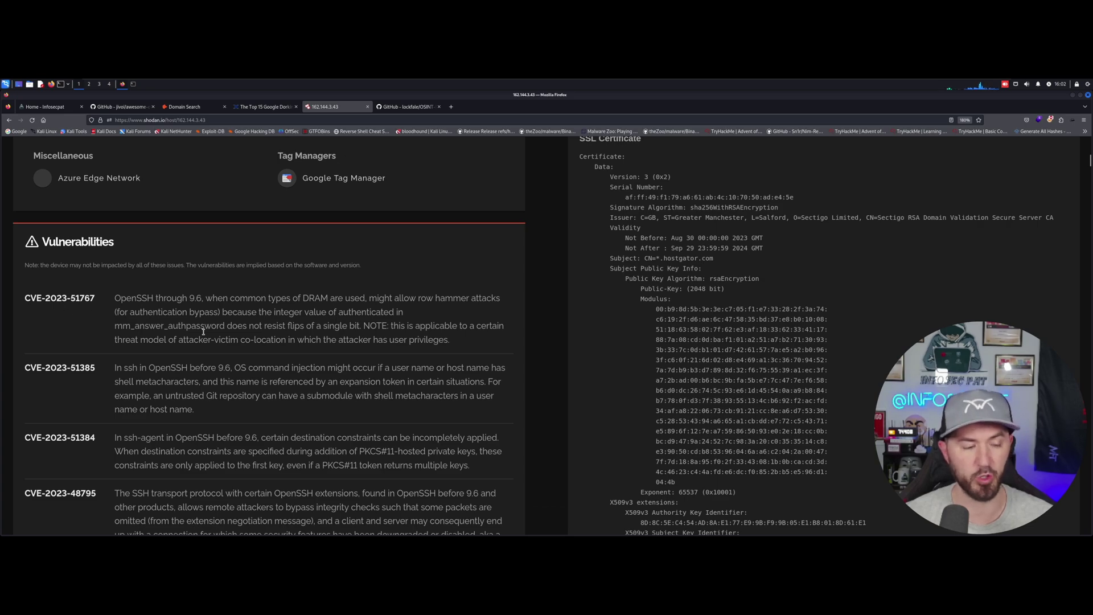
pyautogui.scroll(-12, 203, 332)
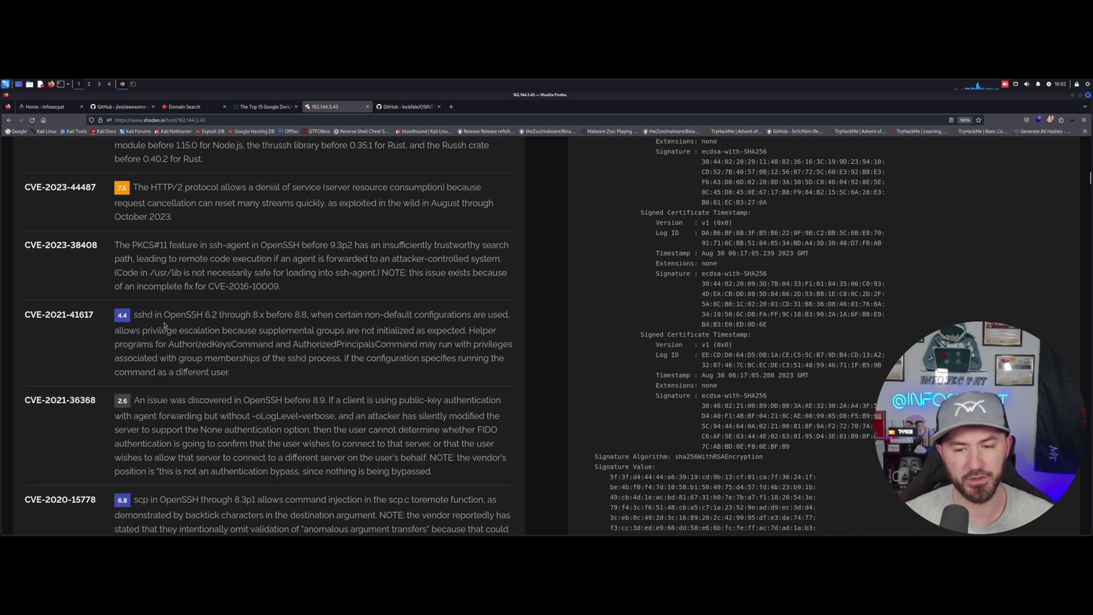
pyautogui.scroll(-4, 165, 327)
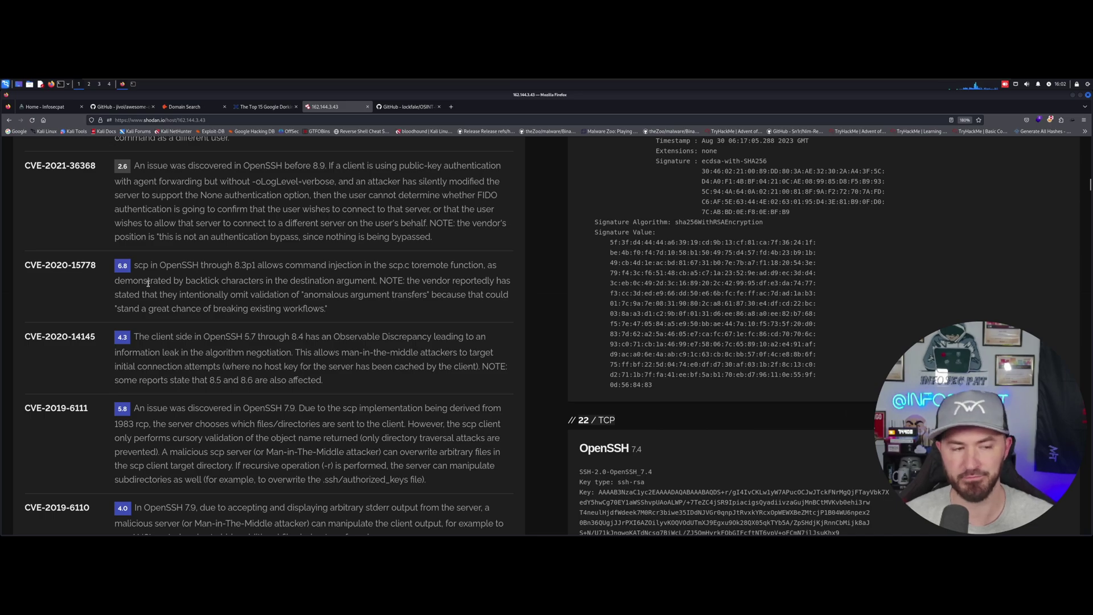
pyautogui.scroll(20, 250, 314)
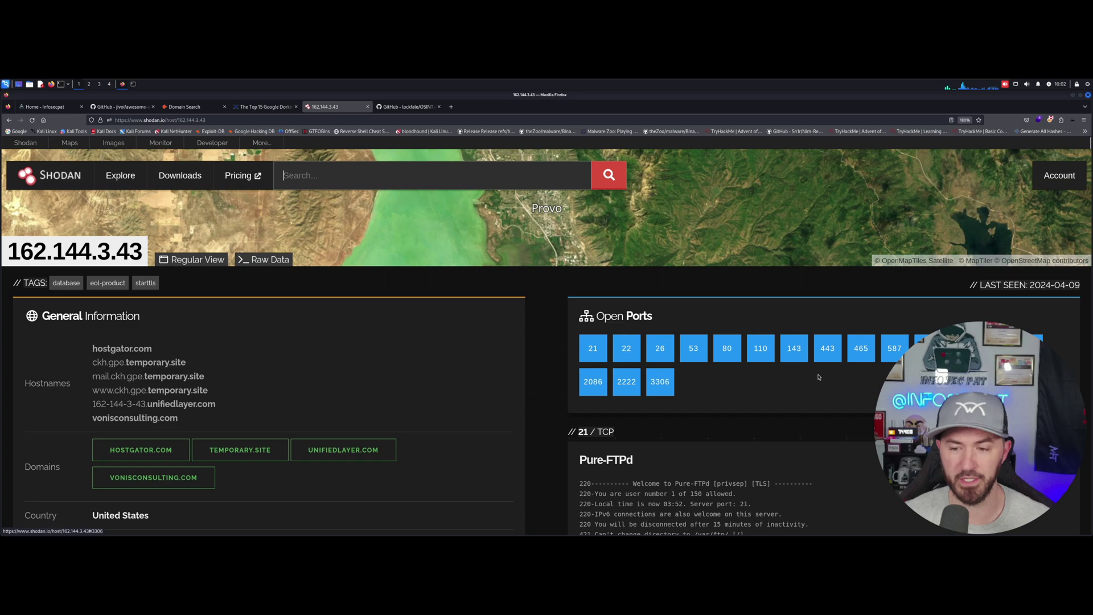
pyautogui.click(380, 241)
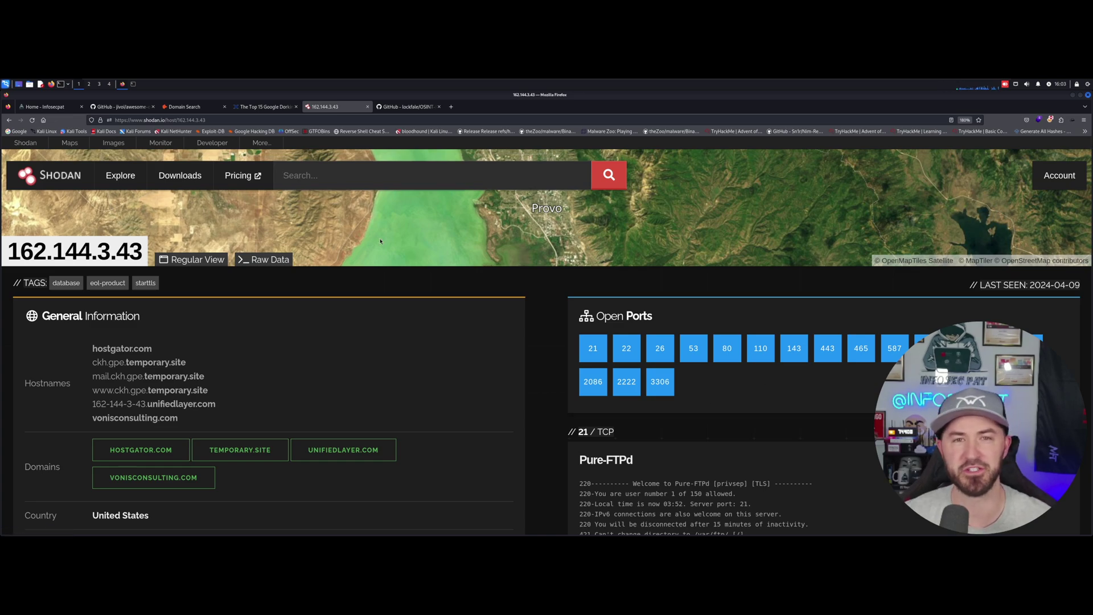
pyautogui.click(407, 107)
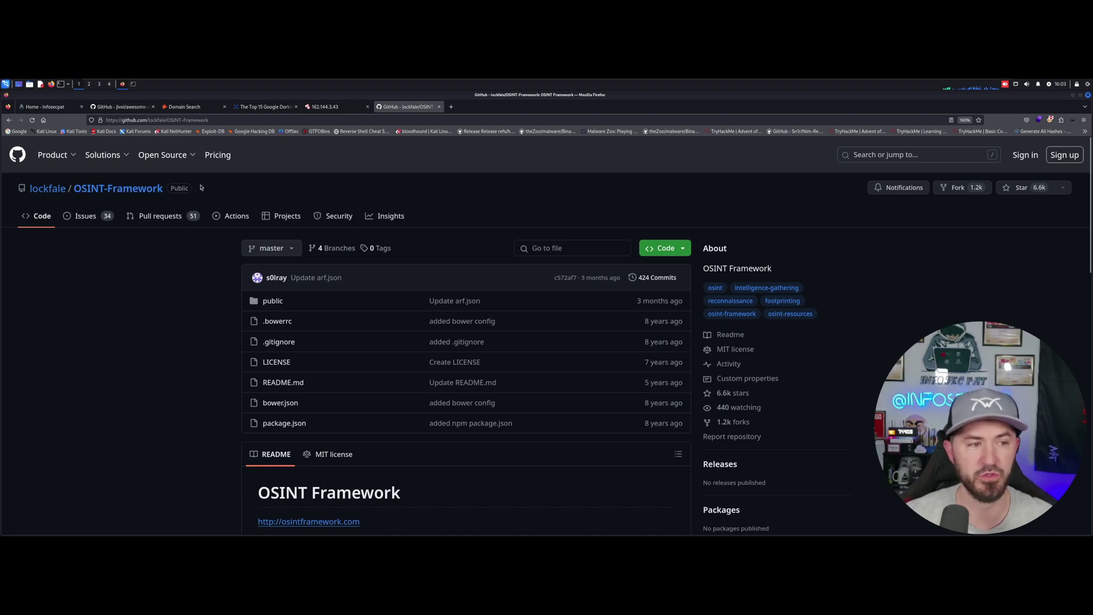
# Step: Zoom the OSINT-Framework README and open its Google Hacking link in a new tab to view it
pyautogui.click(119, 109)
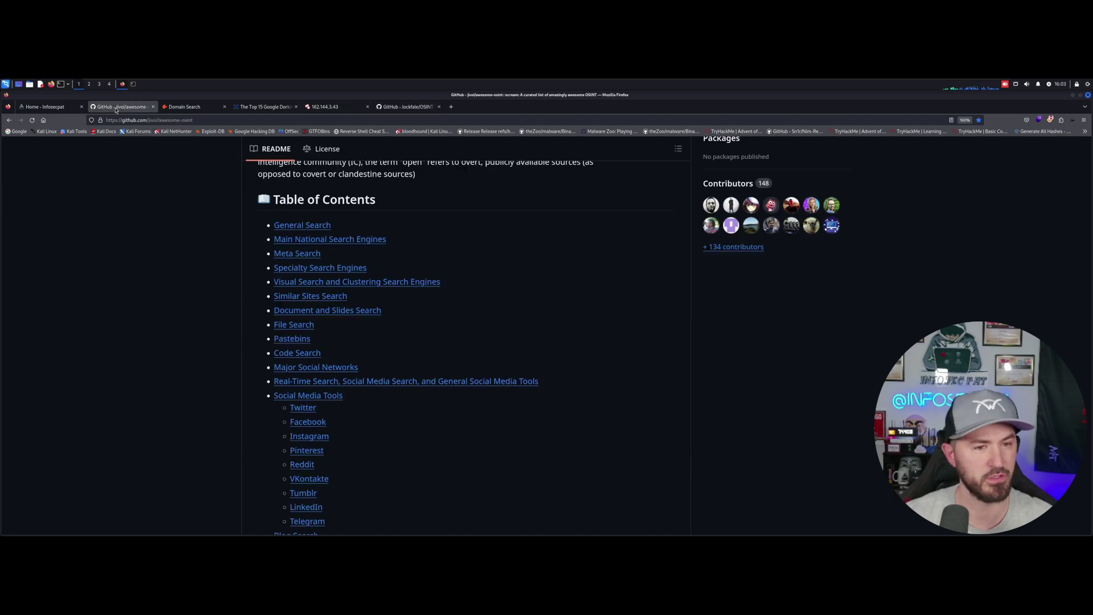
pyautogui.click(406, 107)
pyautogui.scroll(-5, 326, 361)
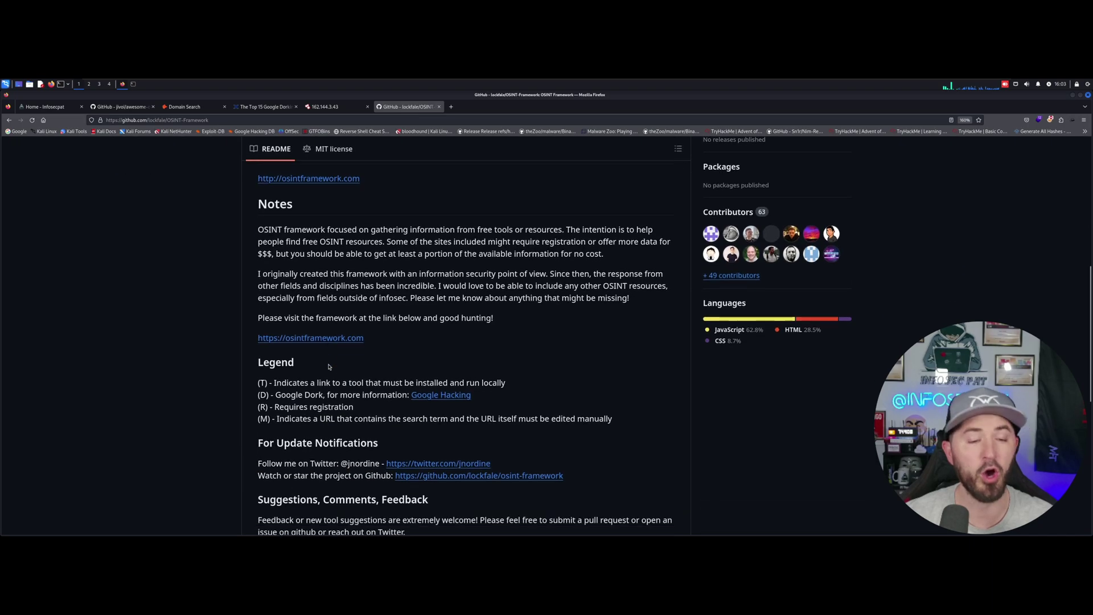
pyautogui.scroll(2, 329, 360)
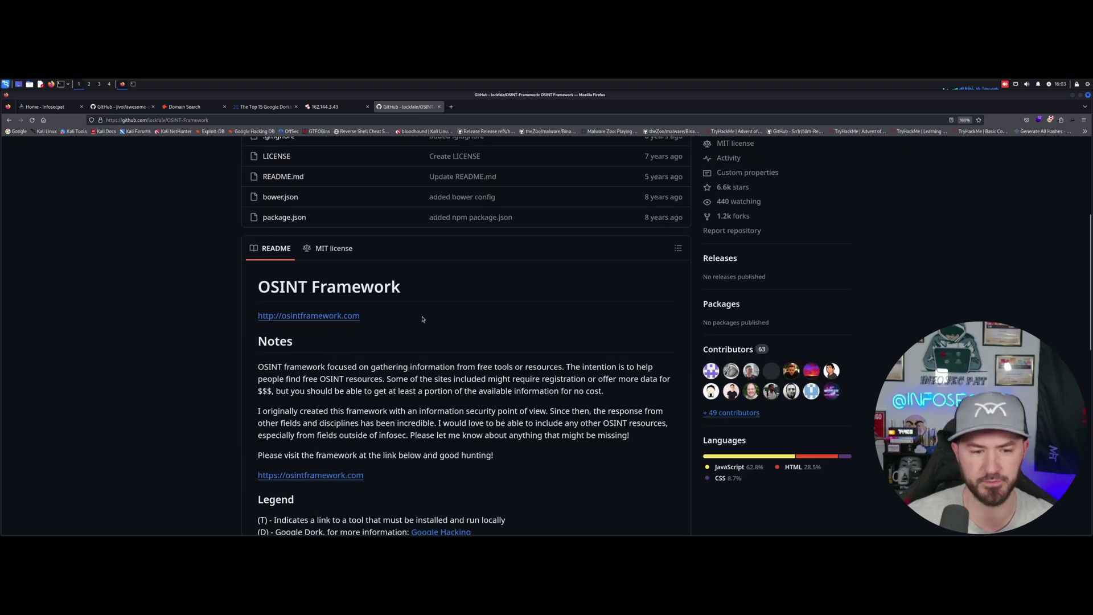
pyautogui.hotkey('ctrl', '+')
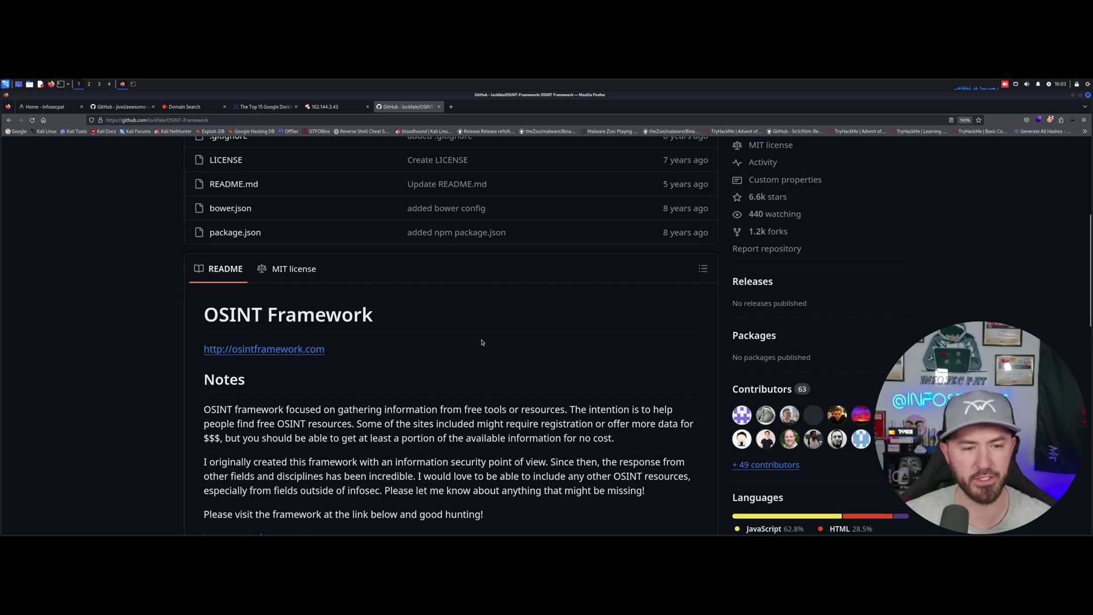
pyautogui.hotkey('ctrl', '+')
pyautogui.scroll(-2, 351, 258)
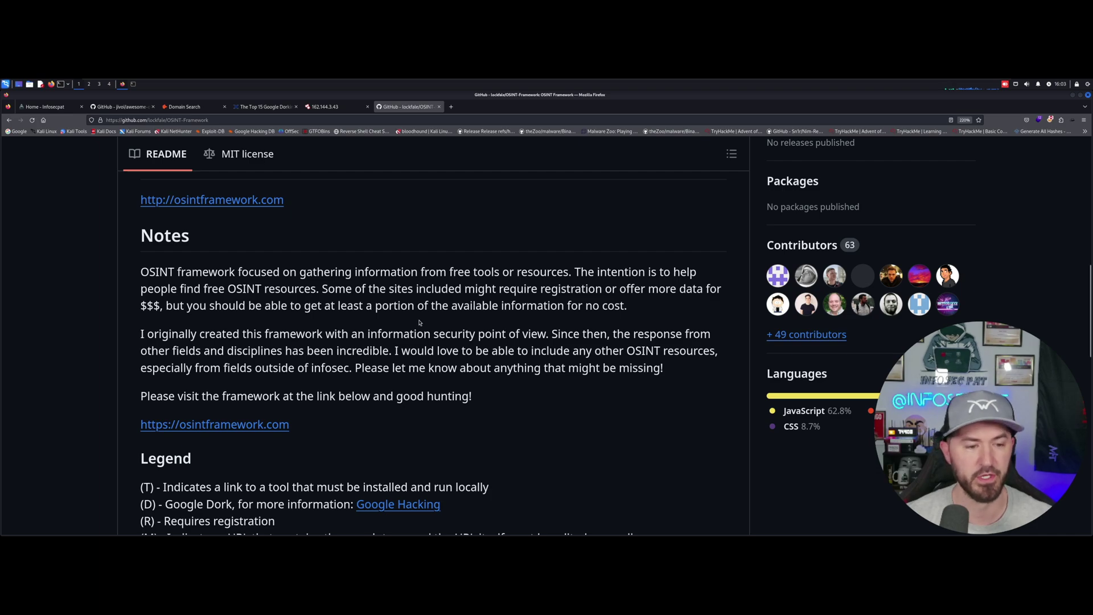
pyautogui.scroll(-3, 419, 323)
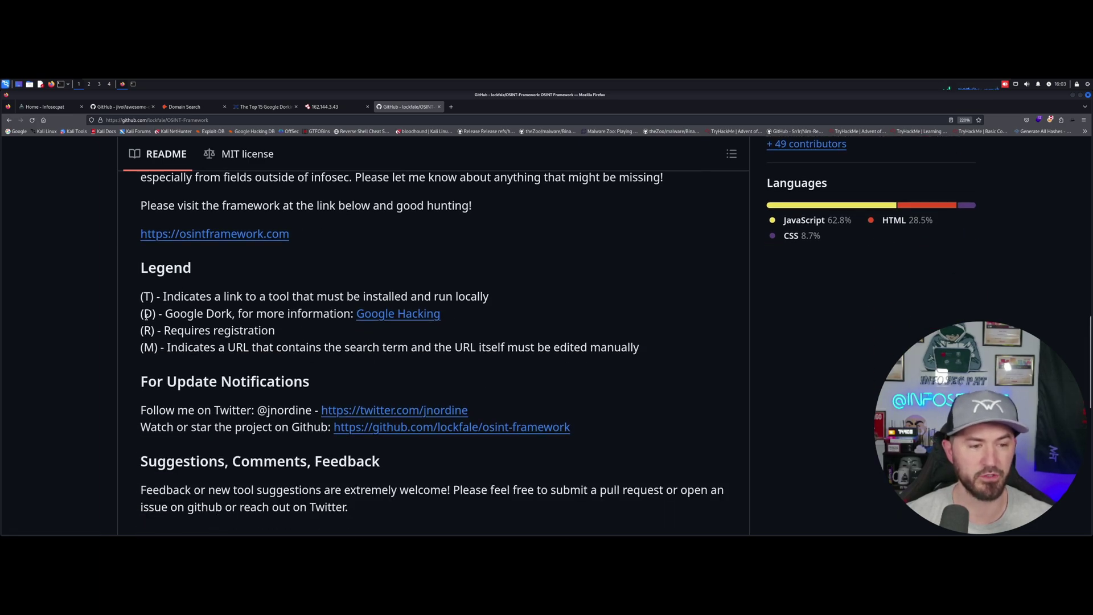
pyautogui.rightClick(397, 314)
pyautogui.click(416, 318)
pyautogui.click(481, 107)
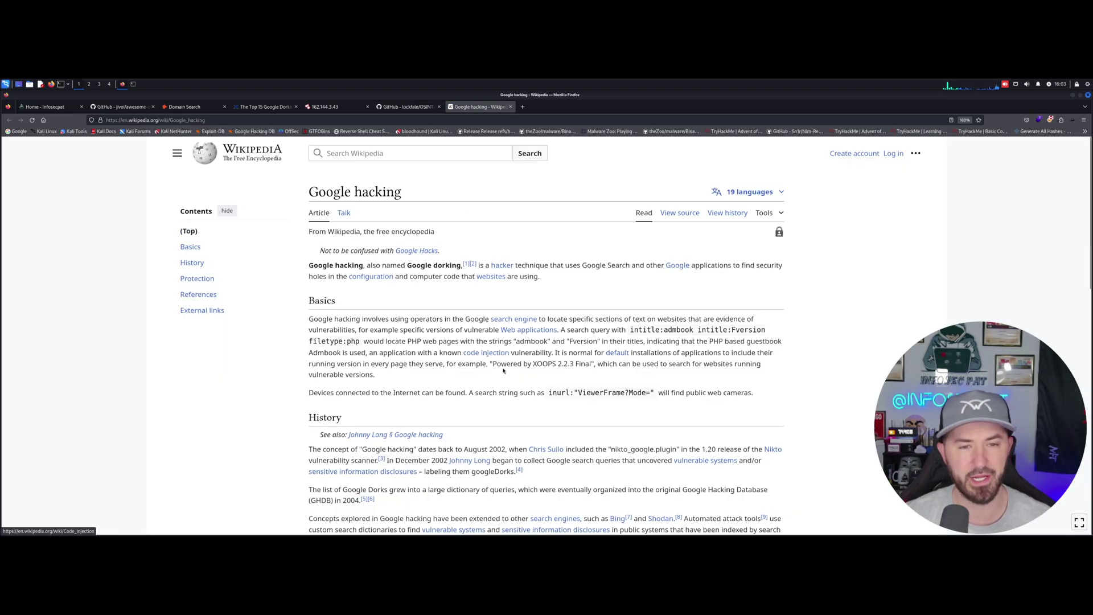
pyautogui.hotkey('ctrl', '-')
# Step: Back in the README, open the osintframework.com link in a new tab
pyautogui.click(401, 107)
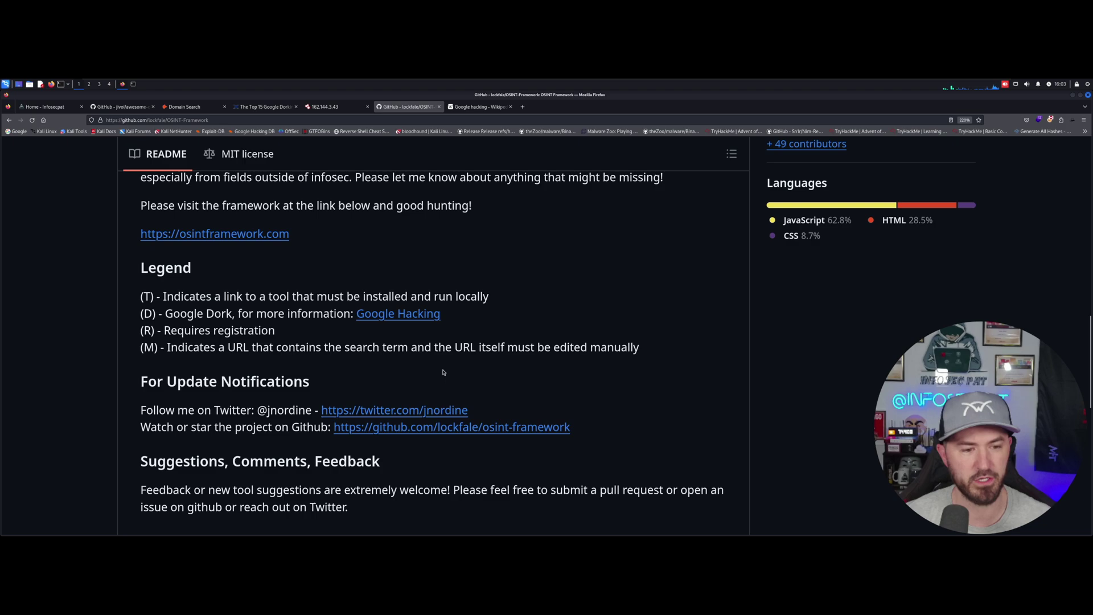
pyautogui.scroll(-5, 470, 367)
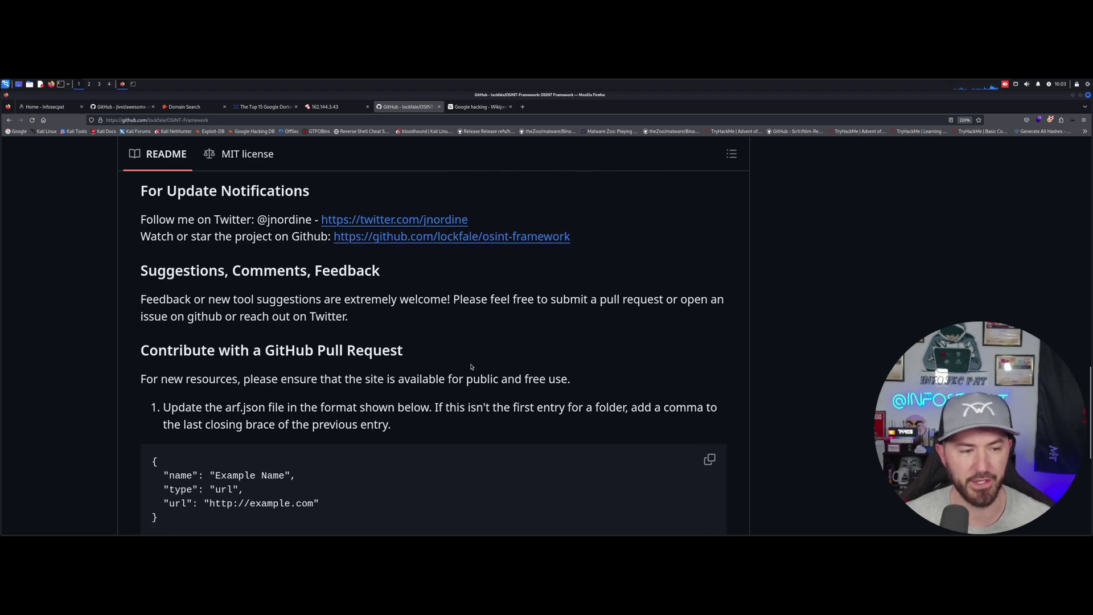
pyautogui.scroll(-5, 471, 367)
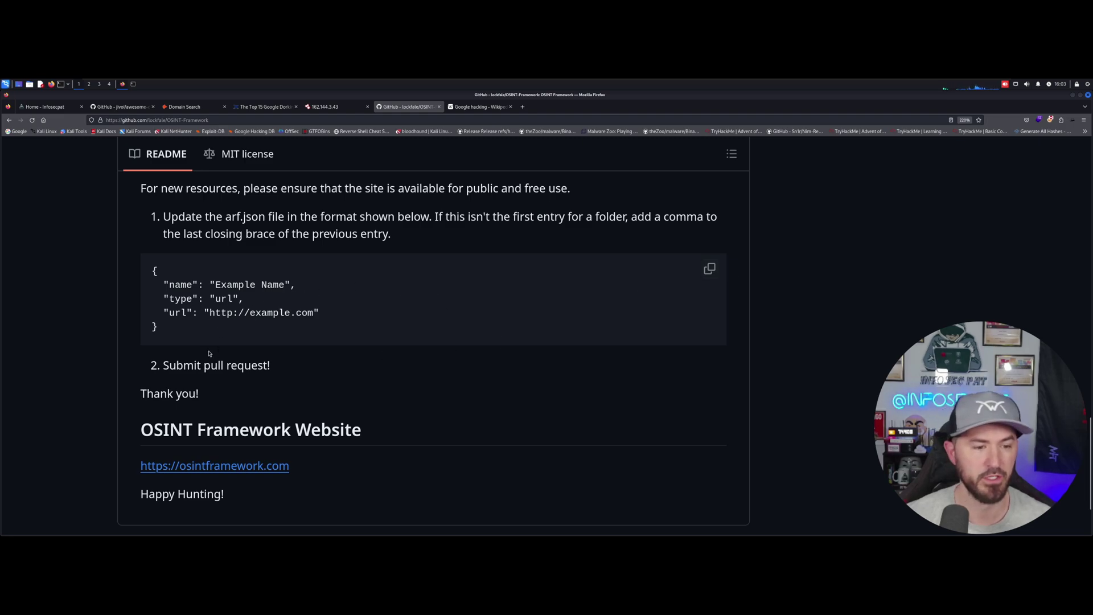
pyautogui.scroll(-2, 209, 353)
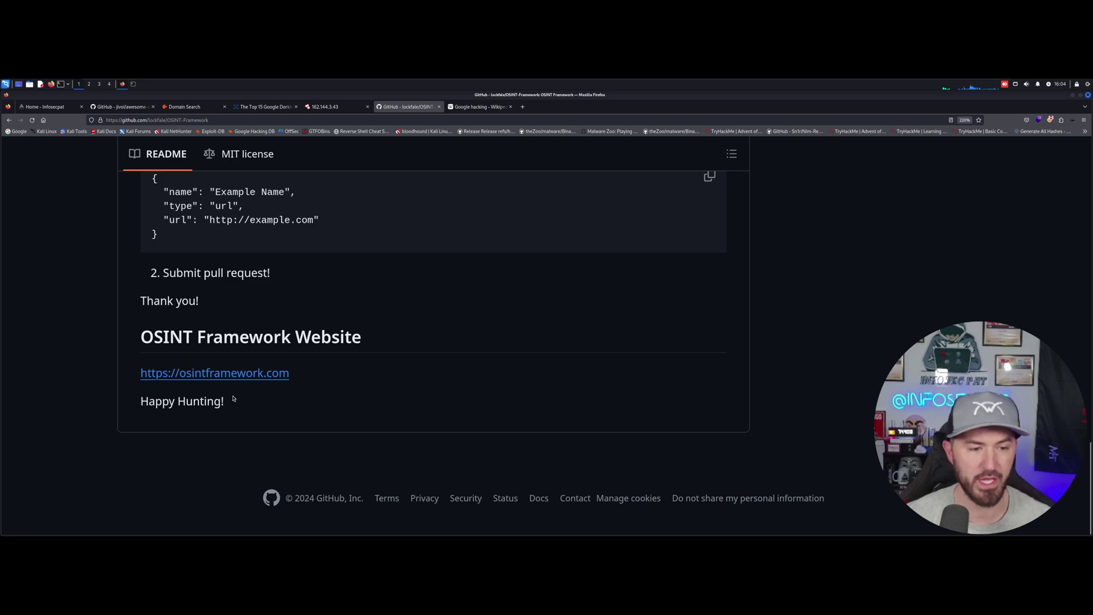
pyautogui.rightClick(243, 377)
pyautogui.click(251, 381)
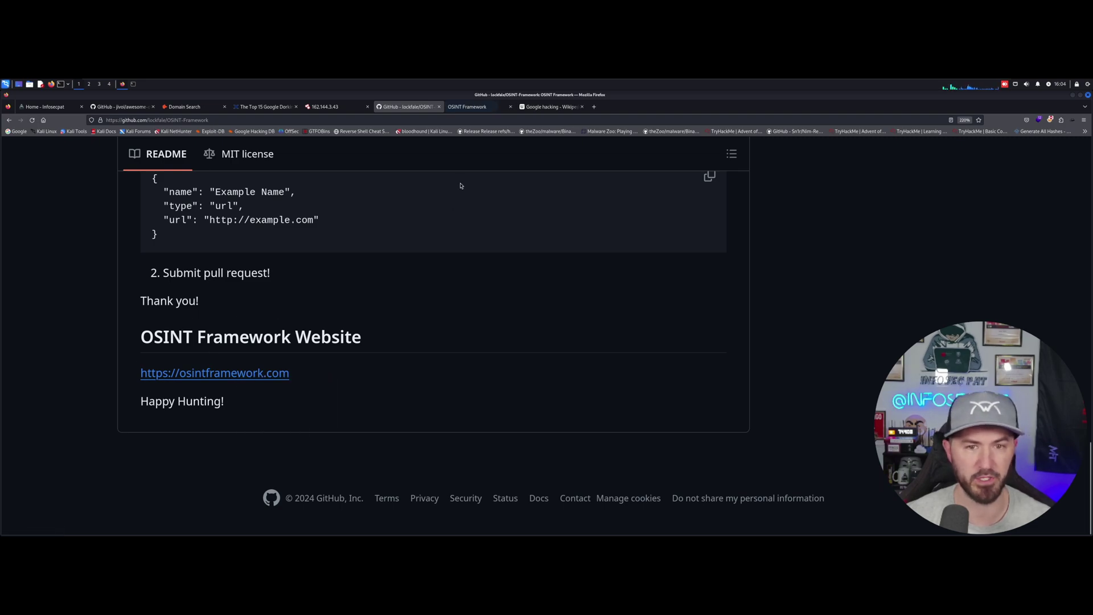
# Step: Show osintframework.com's zoomed-in category tree, from Username and Email Address down to Training
pyautogui.click(472, 112)
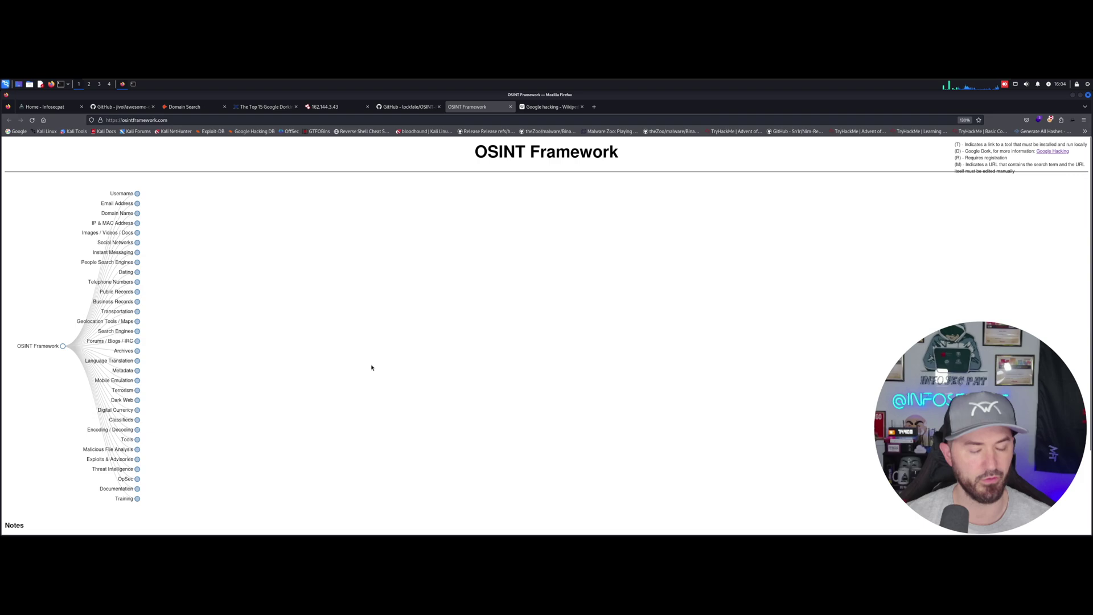
pyautogui.hotkey('ctrl', '+')
pyautogui.hotkey('ctrl', '+')
pyautogui.hotkey('ctrl', '+')
pyautogui.hotkey('ctrl', '+')
pyautogui.scroll(-5, 377, 370)
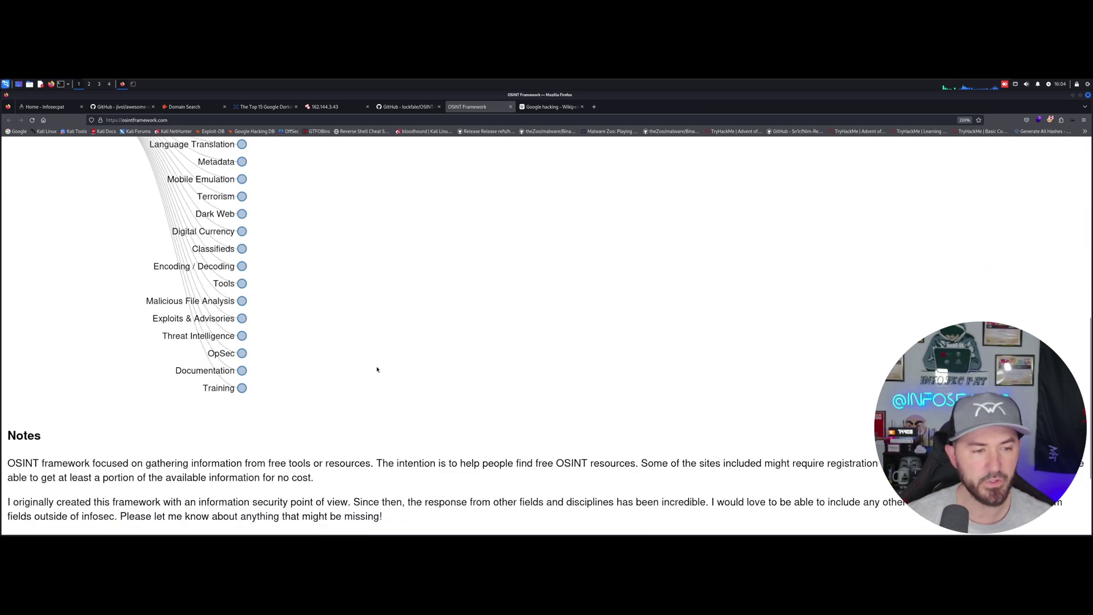
pyautogui.scroll(5, 376, 369)
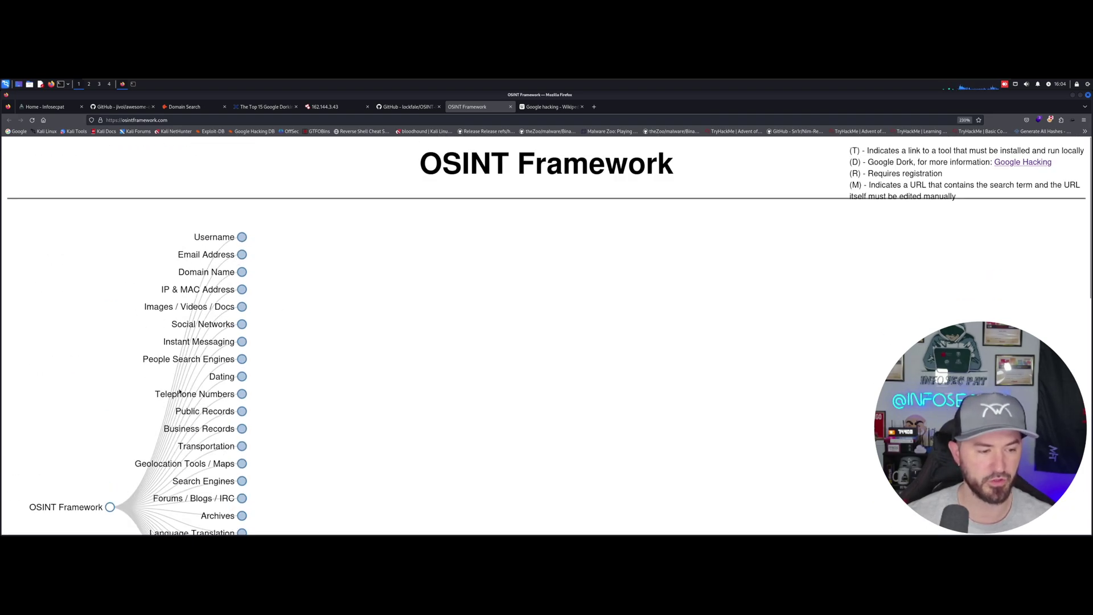
pyautogui.scroll(-5, 179, 391)
pyautogui.scroll(5, 220, 283)
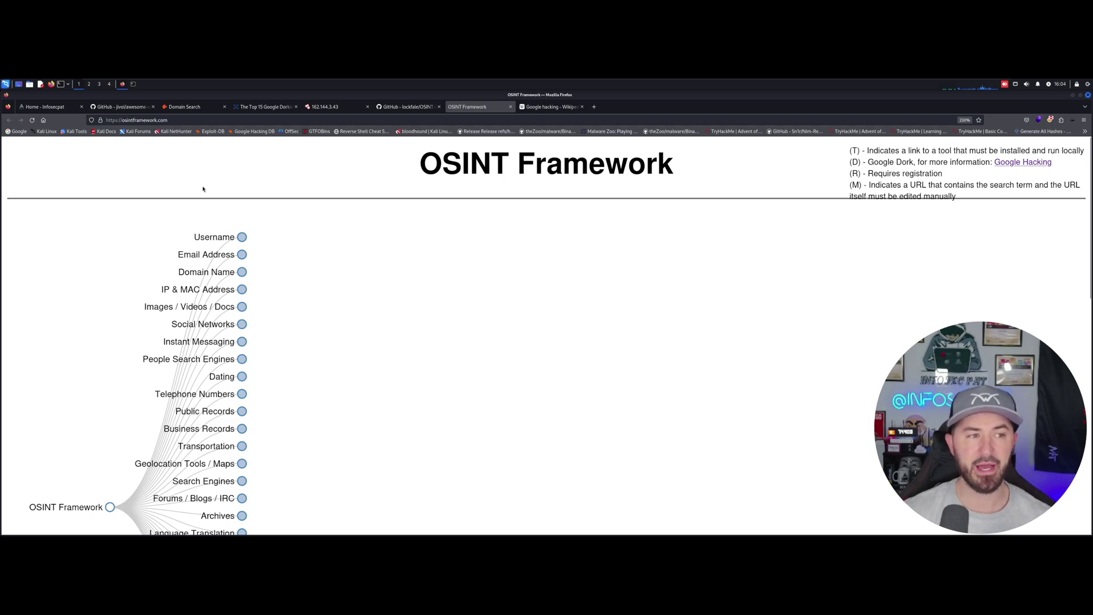
pyautogui.click(550, 107)
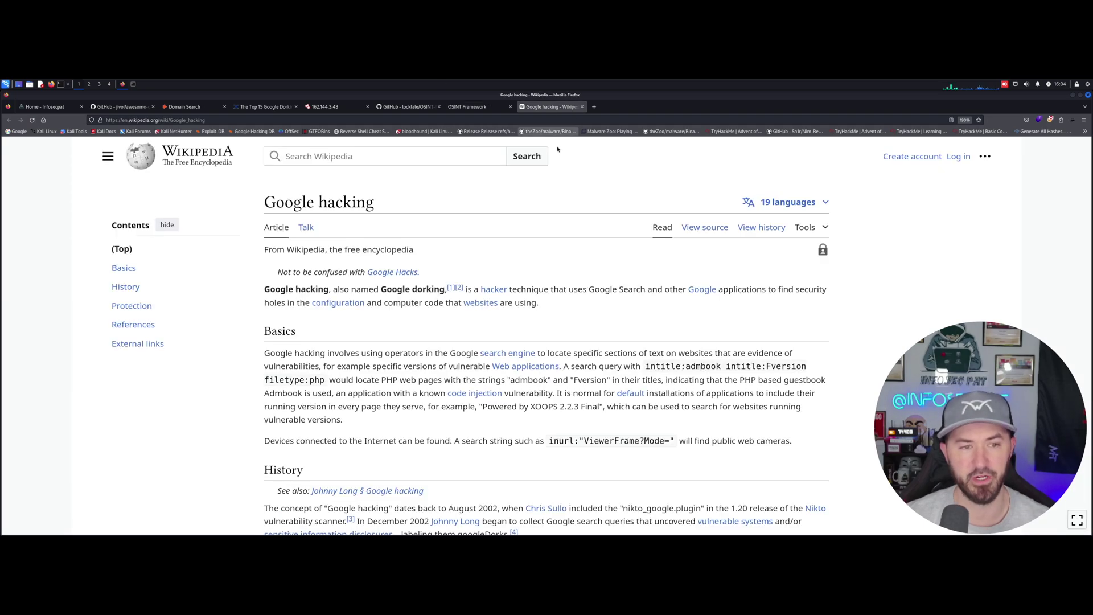